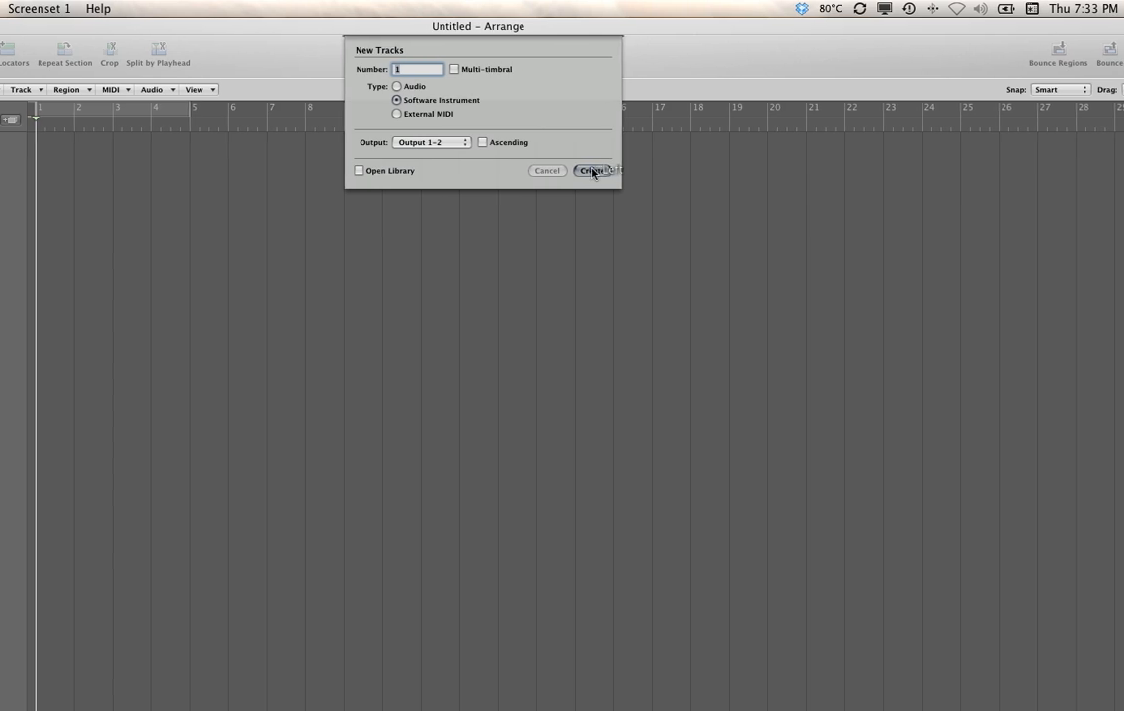
- Create one software instrument track and load the stereo Battery 3 from Native Instruments on its mixer channel
left_click(643, 171)
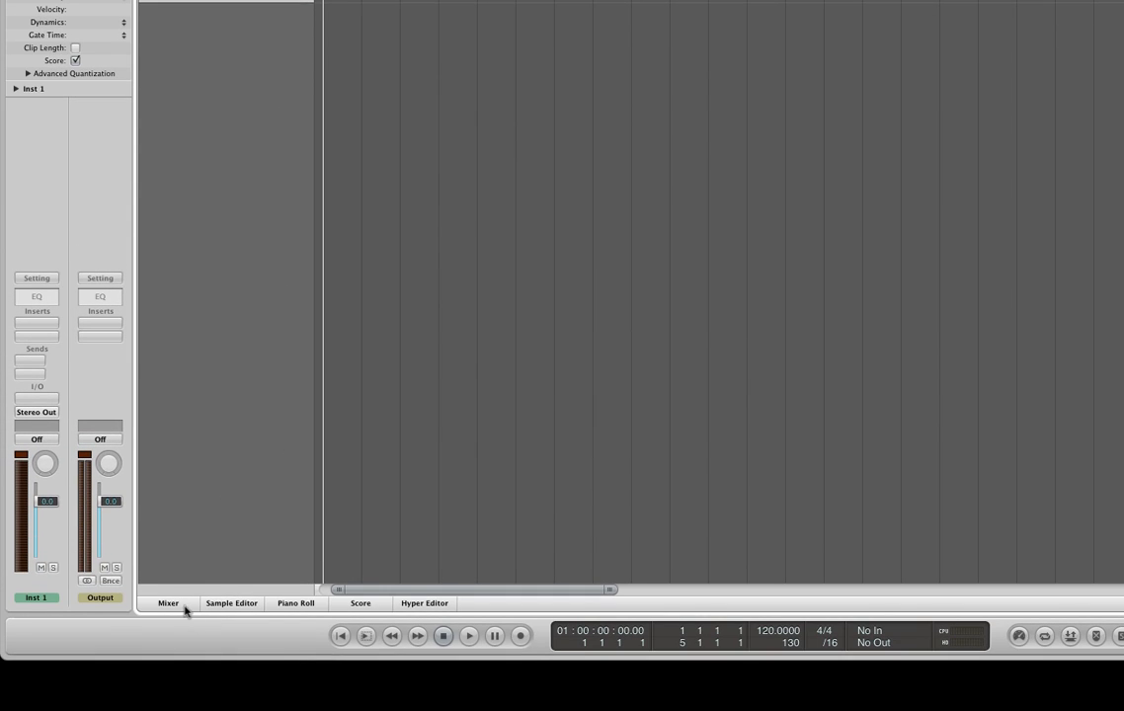
left_click(185, 606)
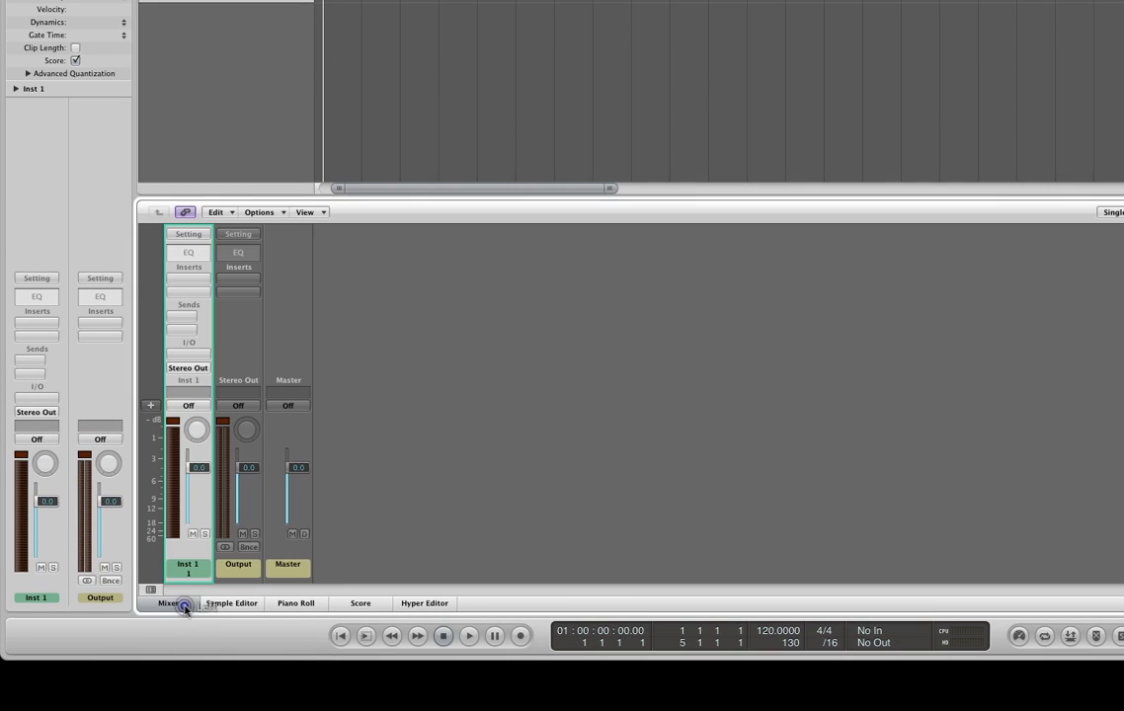
left_click(200, 359)
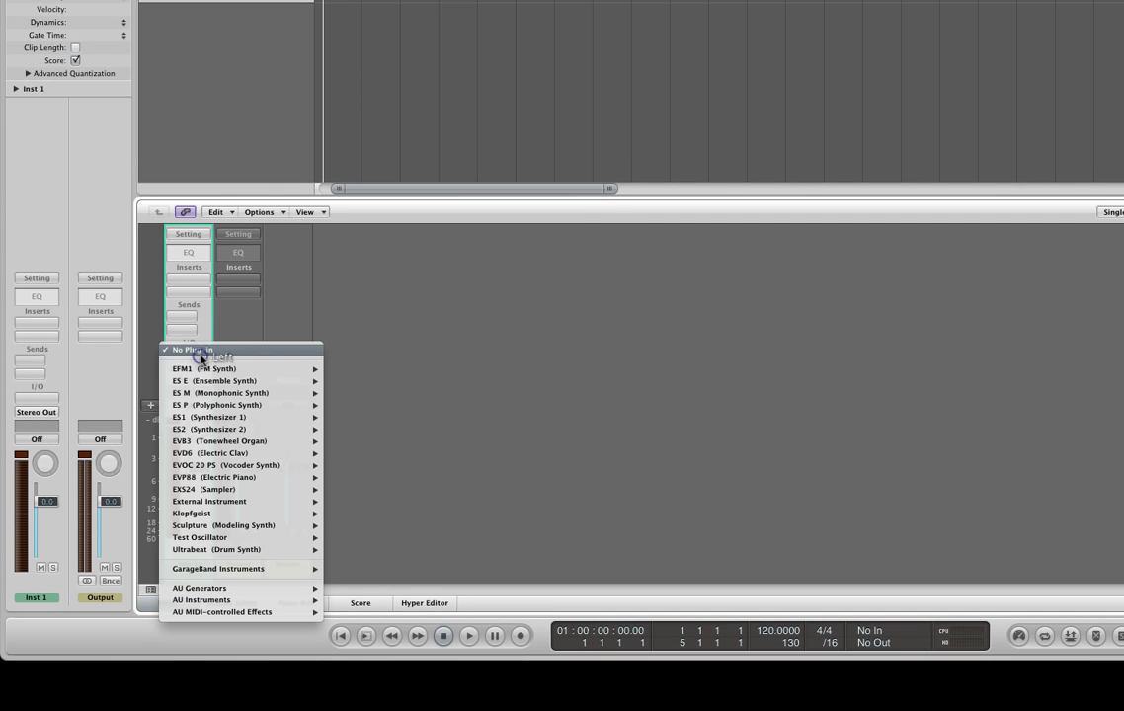
mouse_move(288, 601)
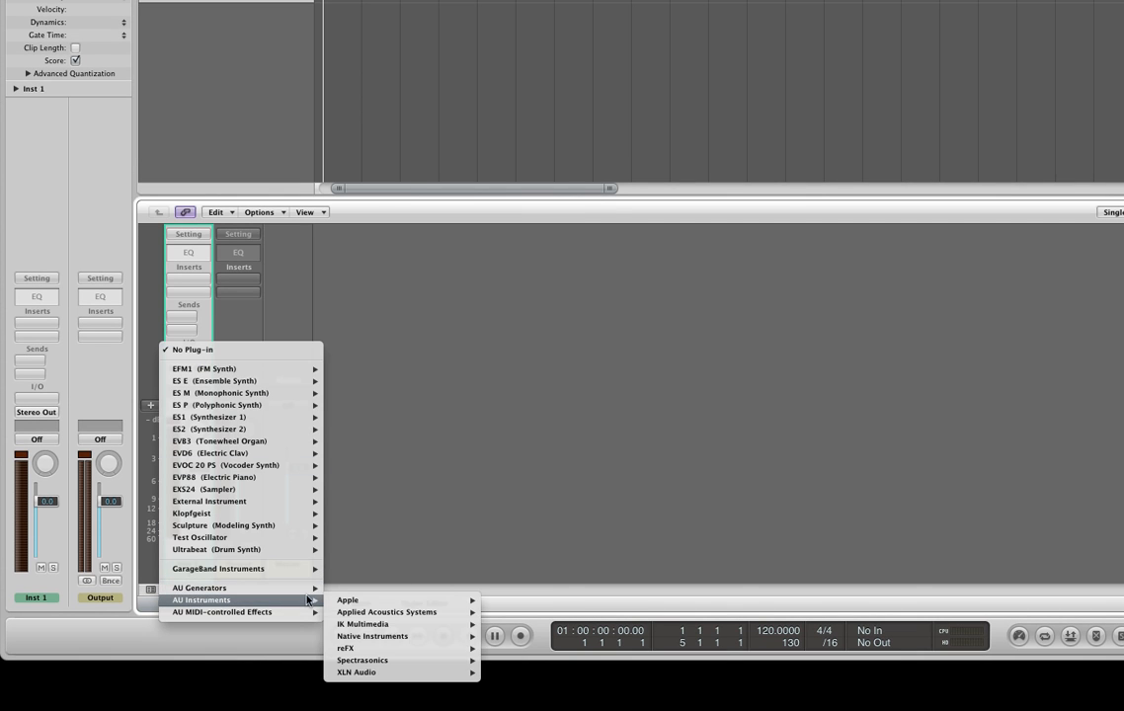
mouse_move(403, 628)
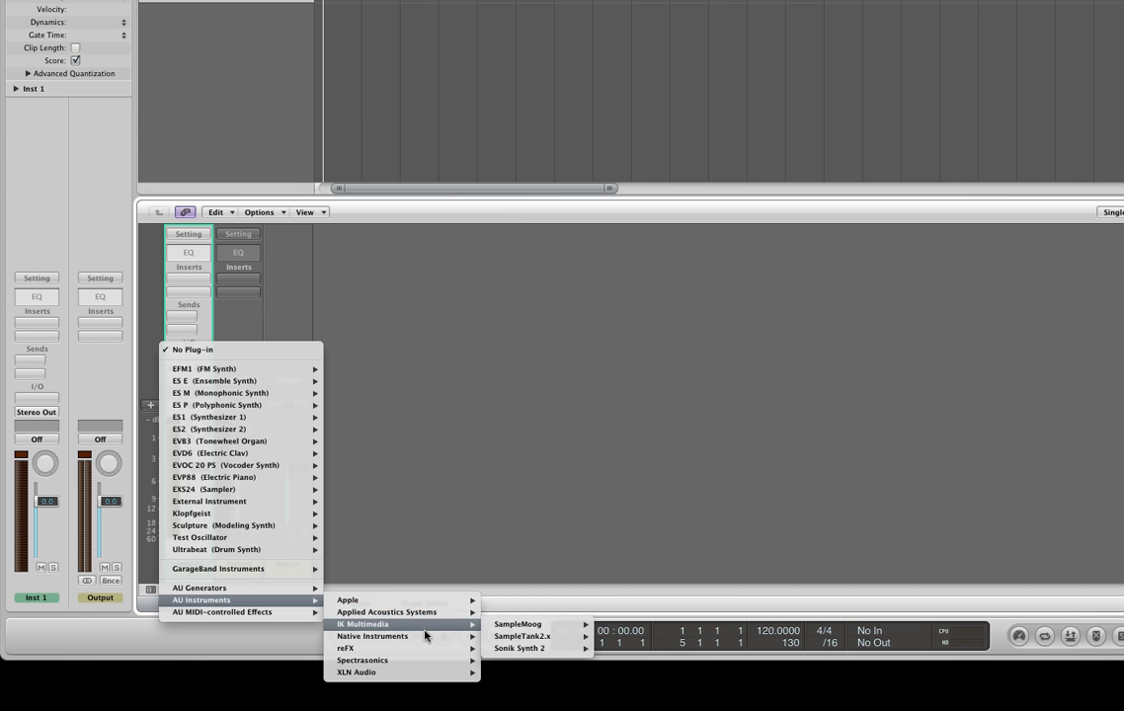
mouse_move(524, 612)
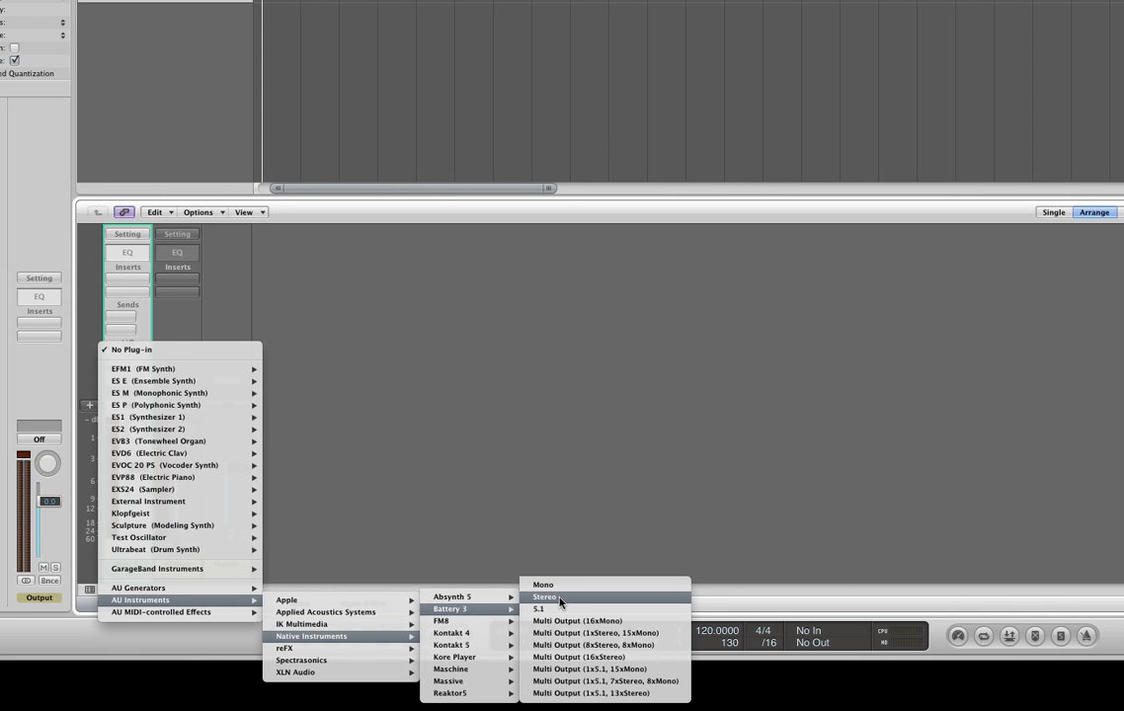
left_click(561, 601)
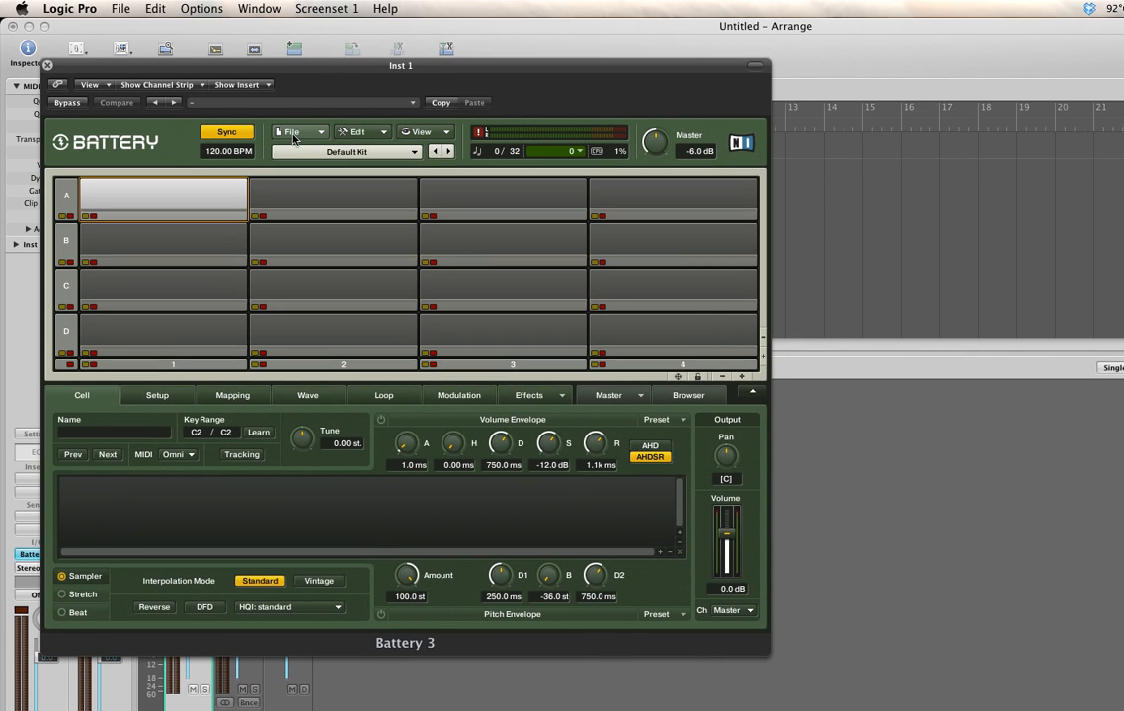
- Review the stereo and mono audio output counts in Battery's options, then close the options and the plug-in window
left_click(292, 135)
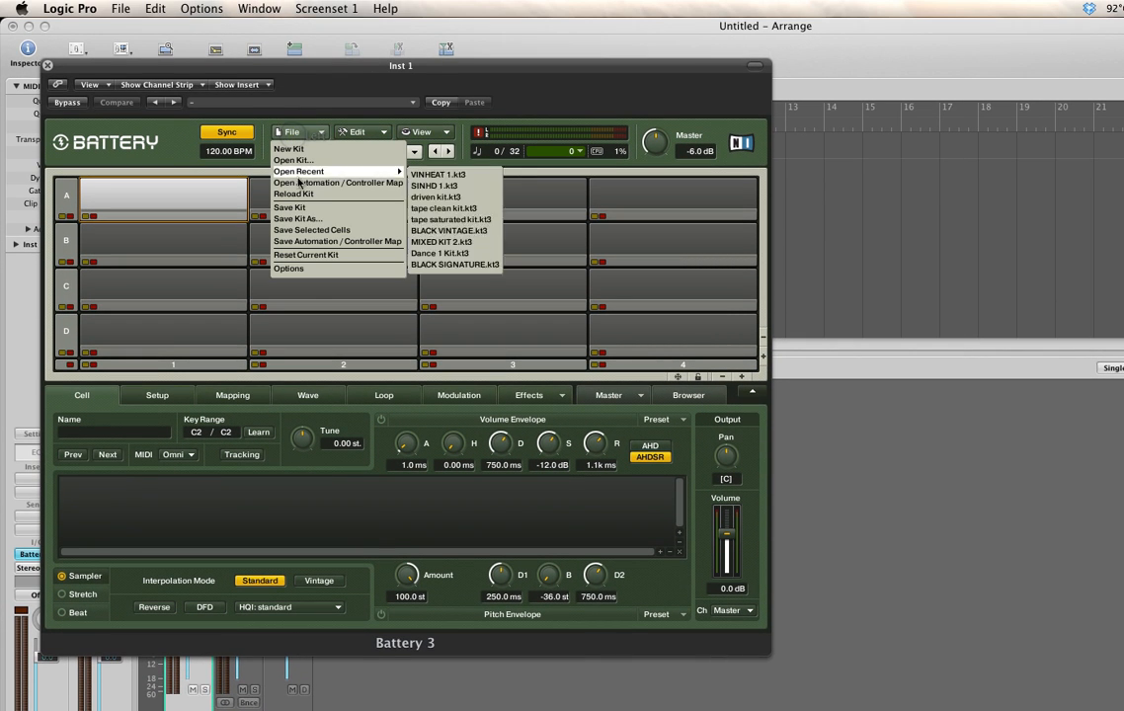
left_click(307, 269)
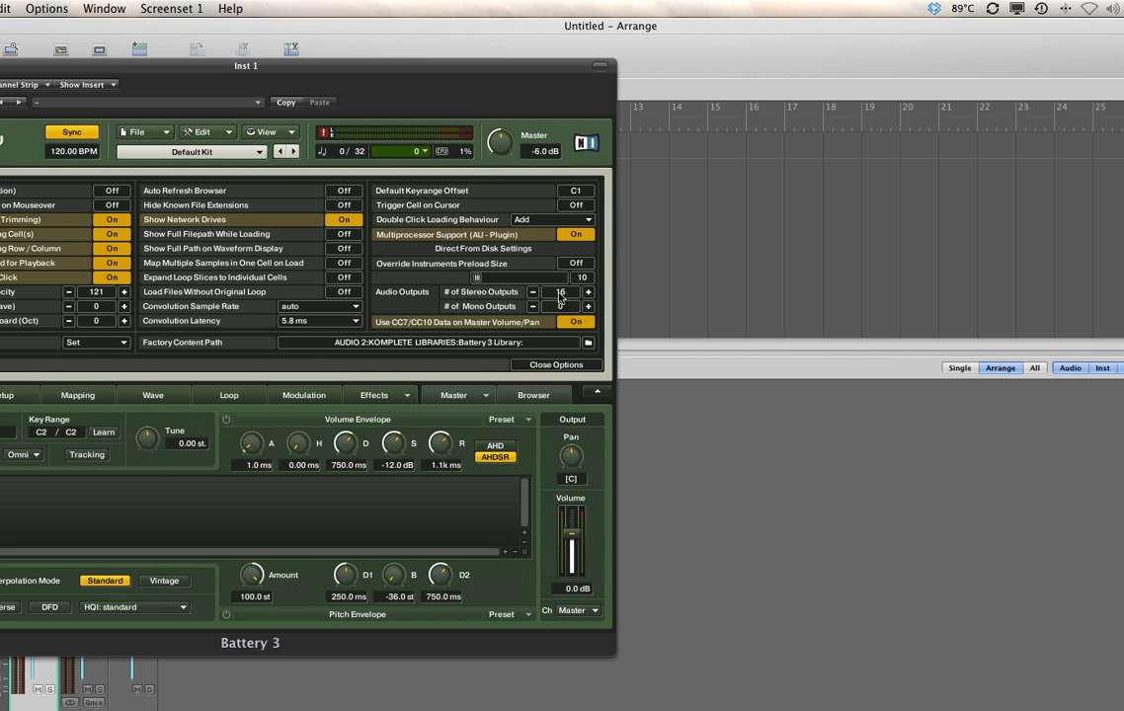
left_click(553, 356)
left_click(47, 66)
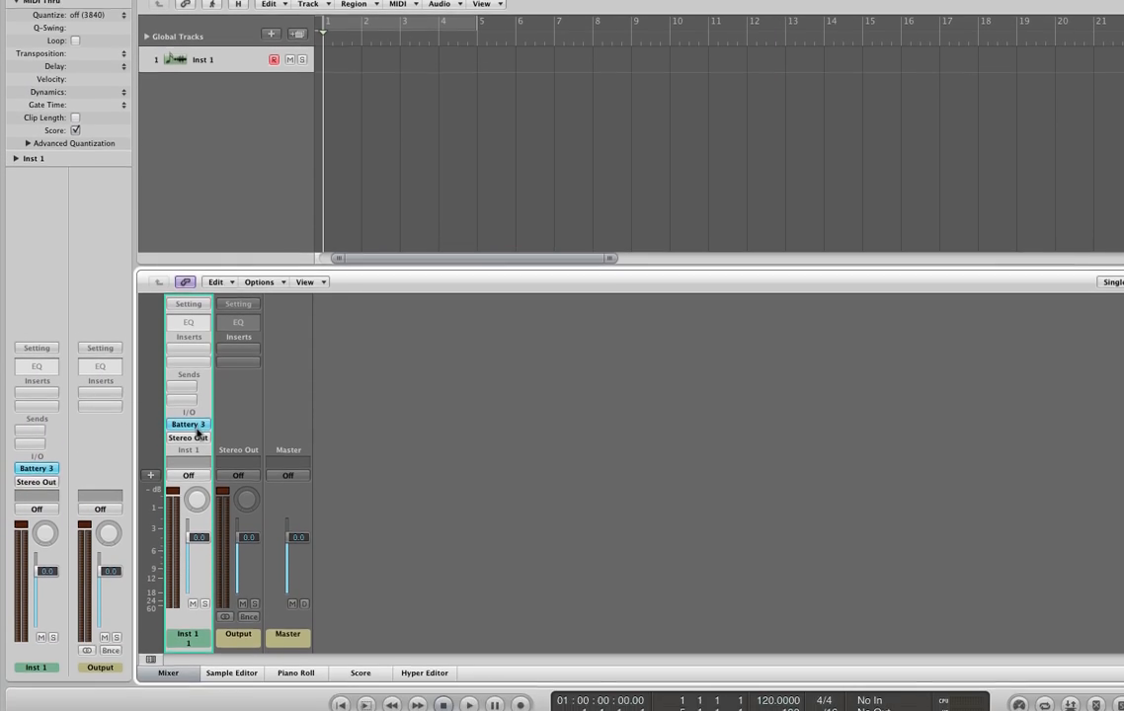
- Switch Battery 3 on the Inst 1 channel to the Multi Output (16xStereo) configuration
left_click(196, 453)
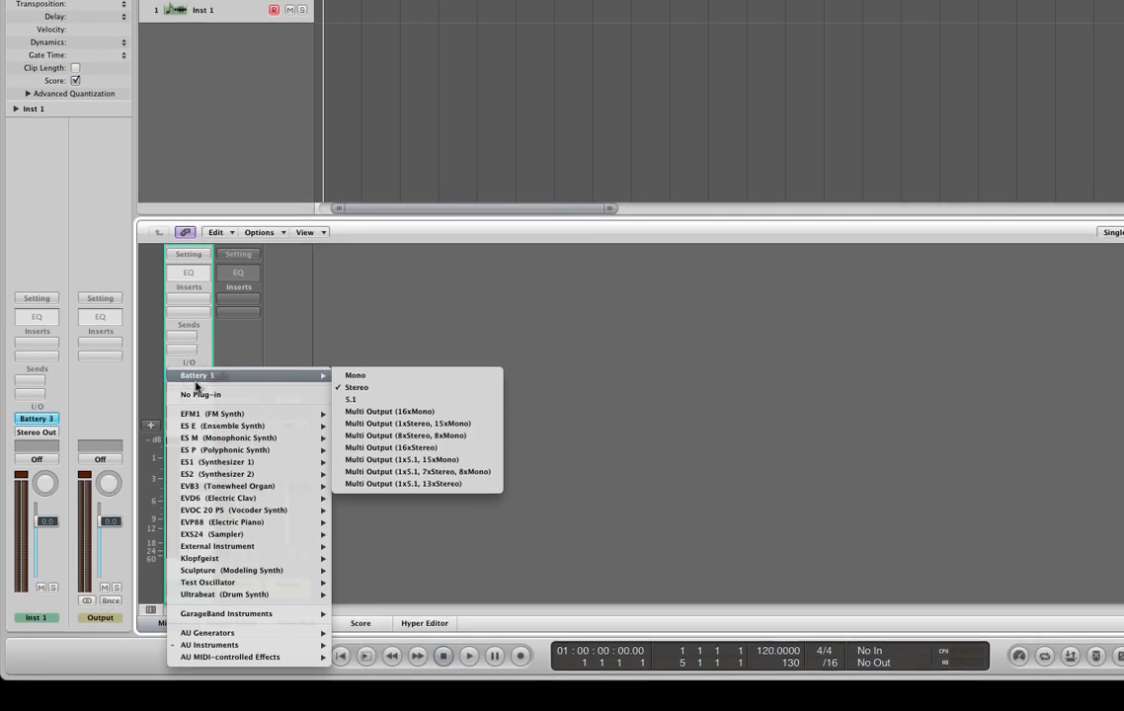
mouse_move(242, 361)
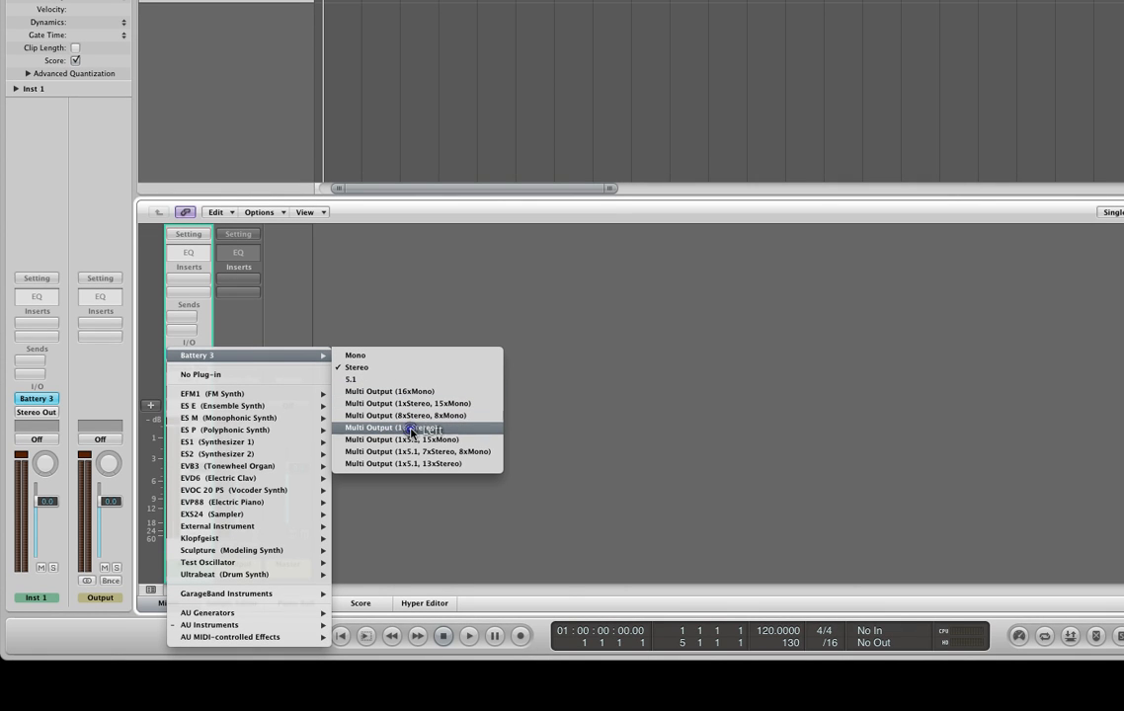
left_click(411, 428)
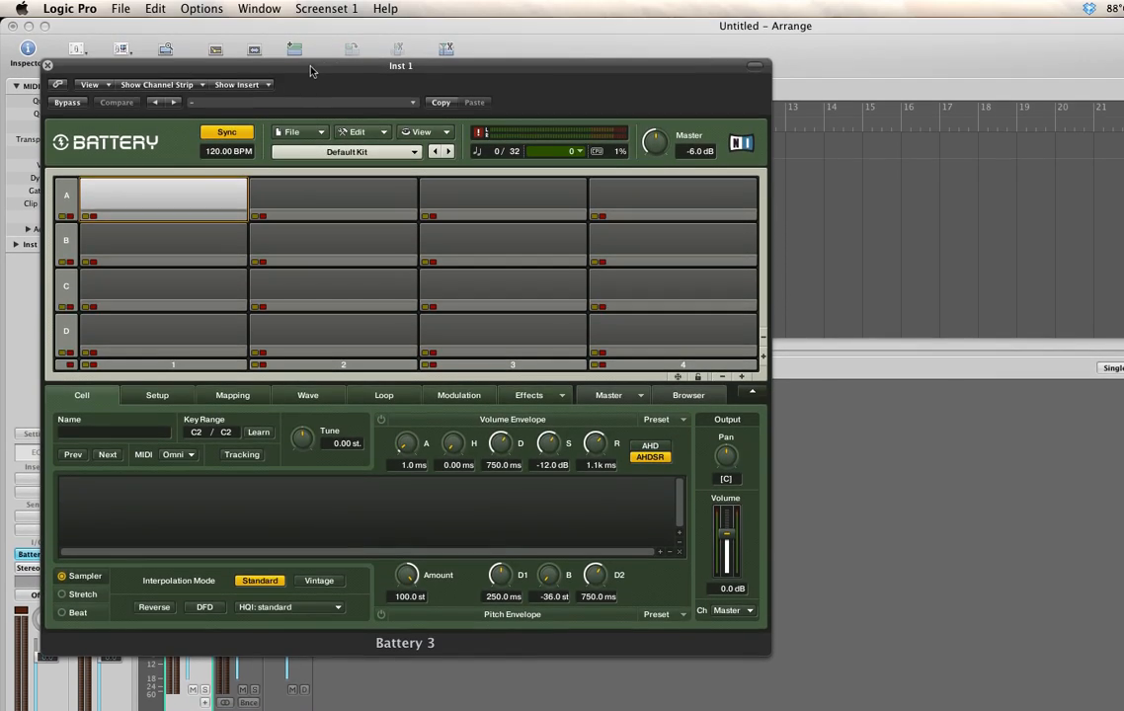
- Move the Battery window clear of the Inst 1 channel strip and add 15 aux channels for its extra outputs
left_click_drag(311, 72, 689, 107)
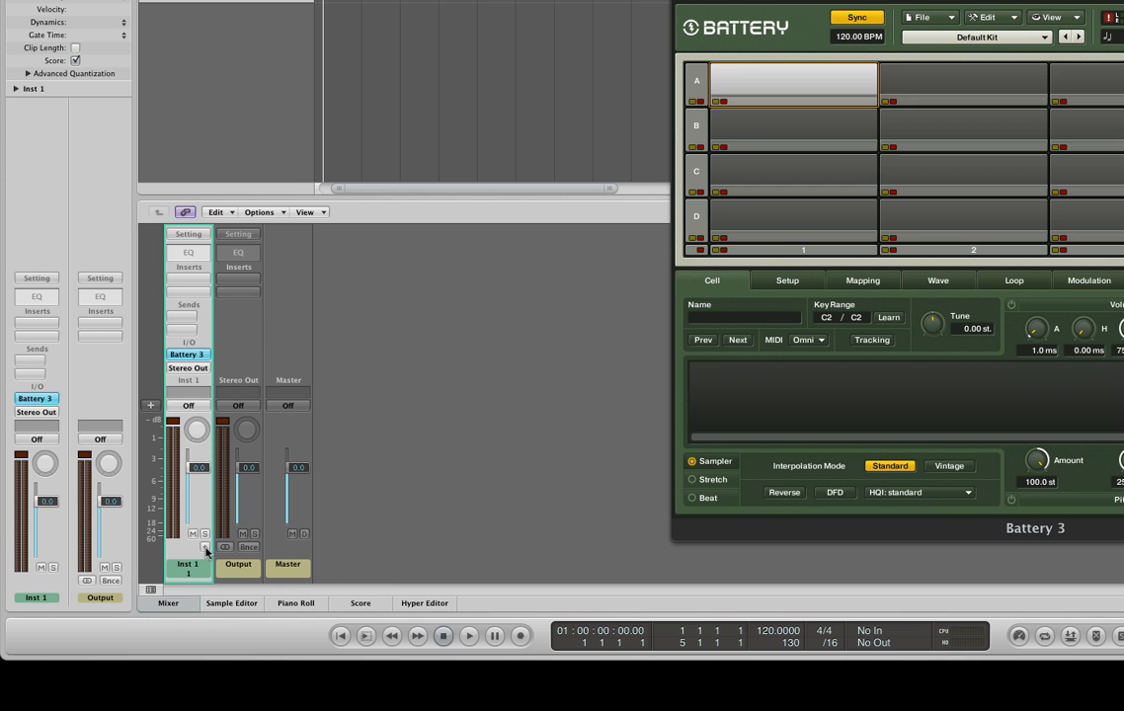
left_click(204, 548)
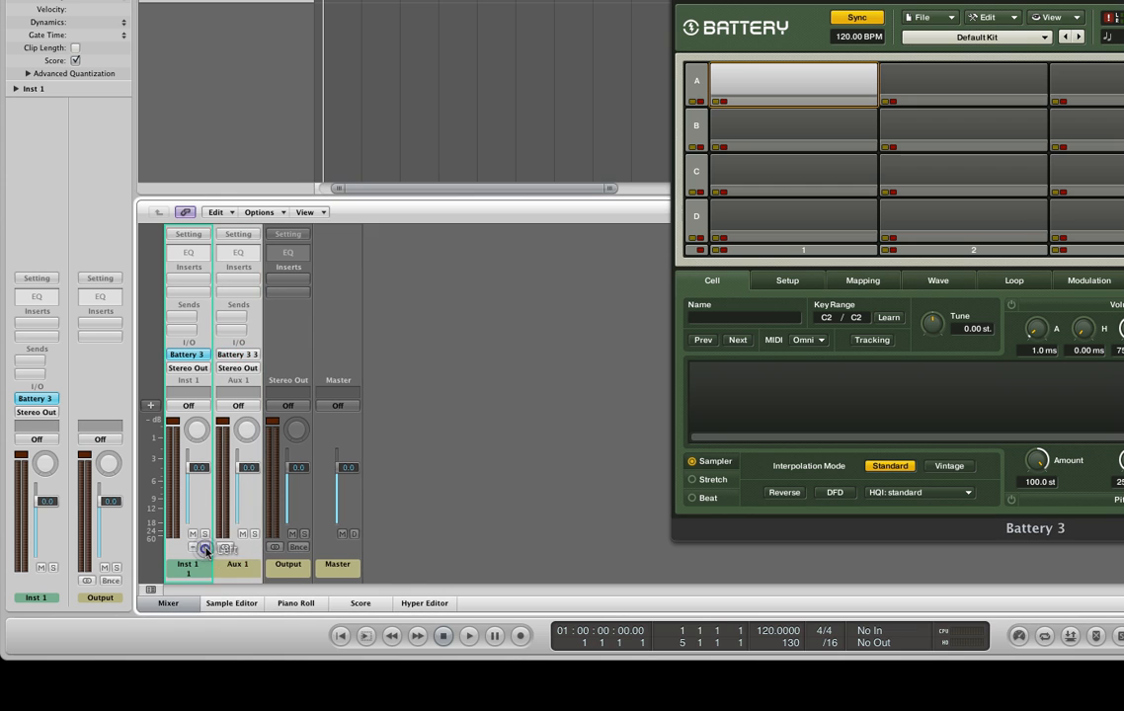
left_click(204, 549)
left_click(205, 548)
left_click(204, 548)
left_click(205, 548)
left_click(204, 548)
left_click(204, 548)
left_click(205, 548)
left_click(205, 548)
left_click(204, 549)
left_click(205, 548)
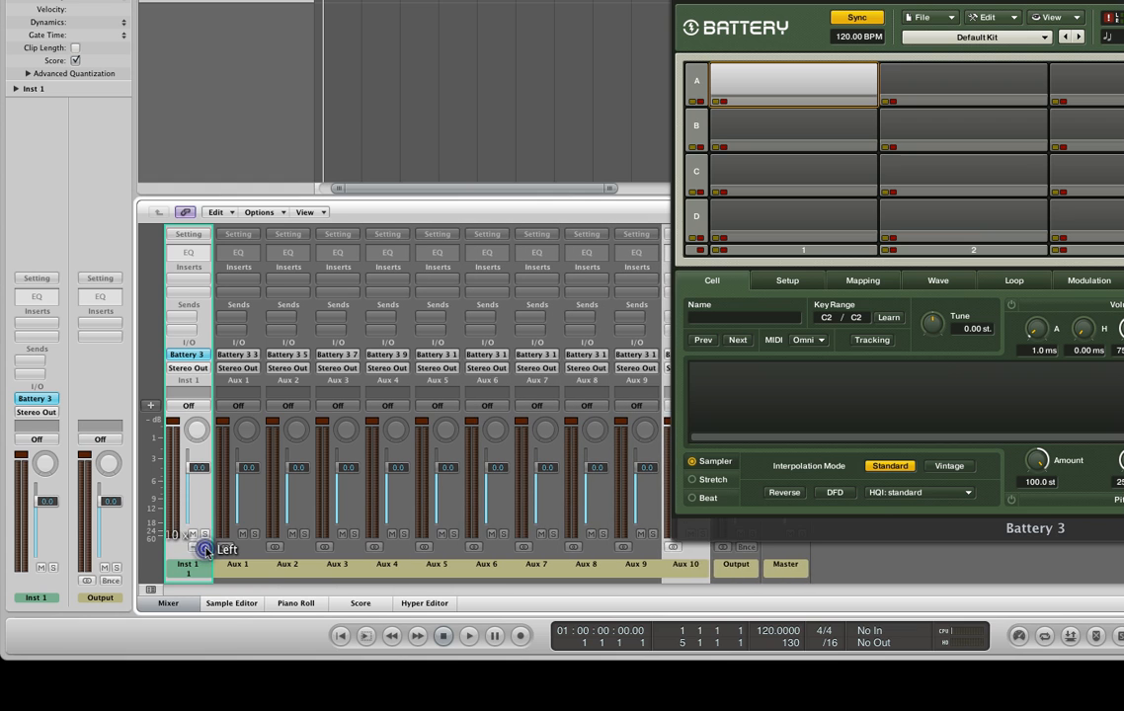
left_click(205, 548)
left_click(205, 548)
left_click(204, 548)
left_click(205, 549)
left_click(205, 549)
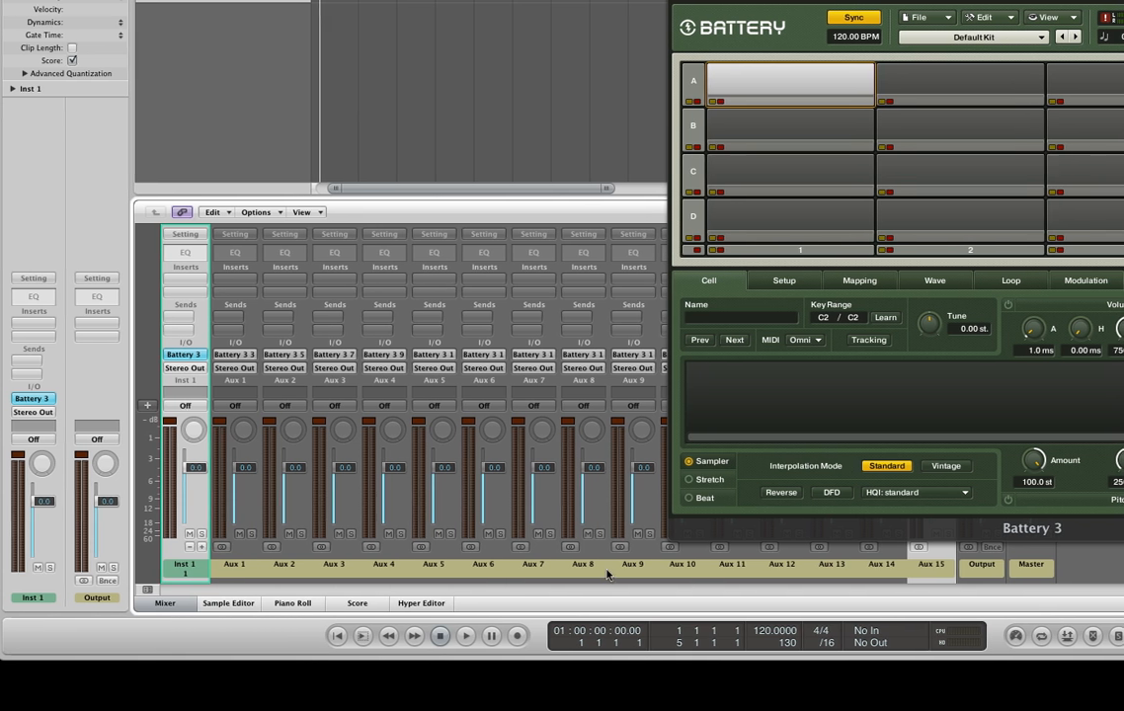
left_click(936, 562)
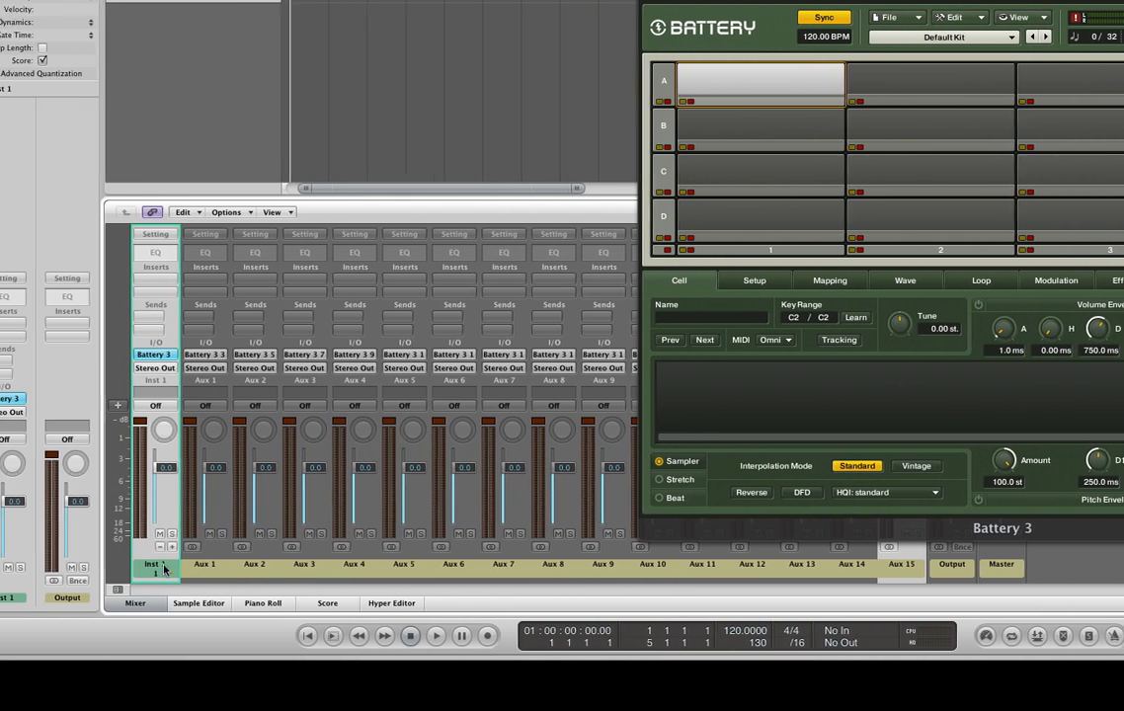
left_click(199, 568)
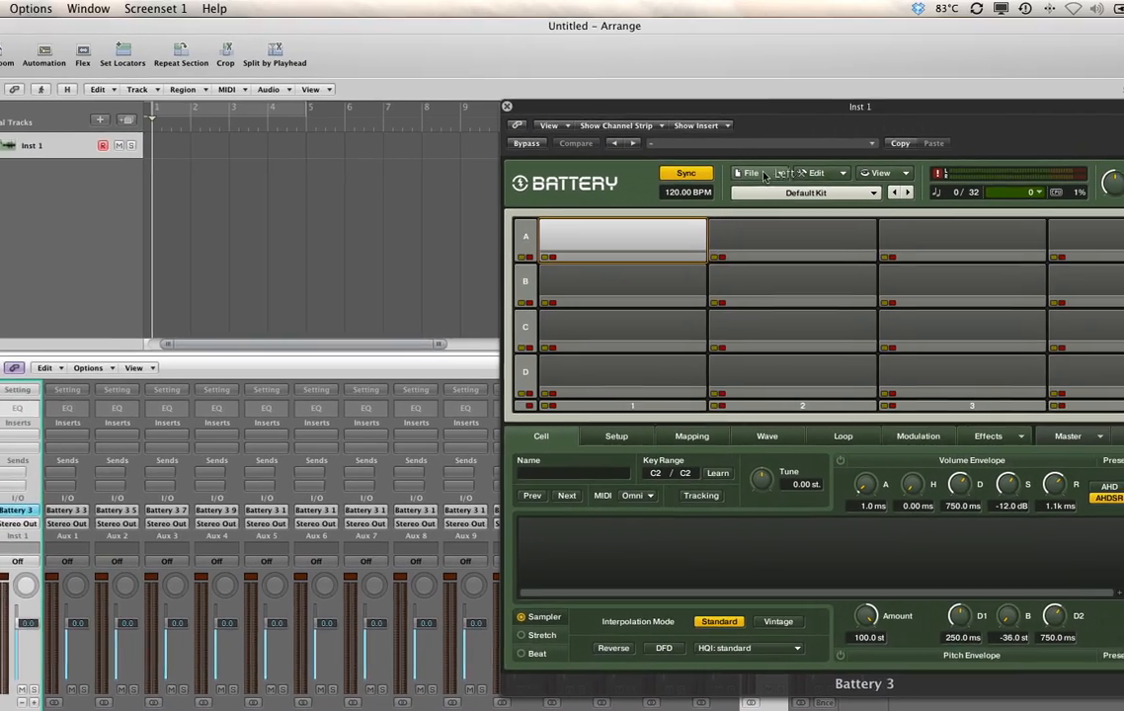
- Load the recent kit SINHD 1 into Battery and move the plug-in window aside to expose the mixer
left_click(761, 174)
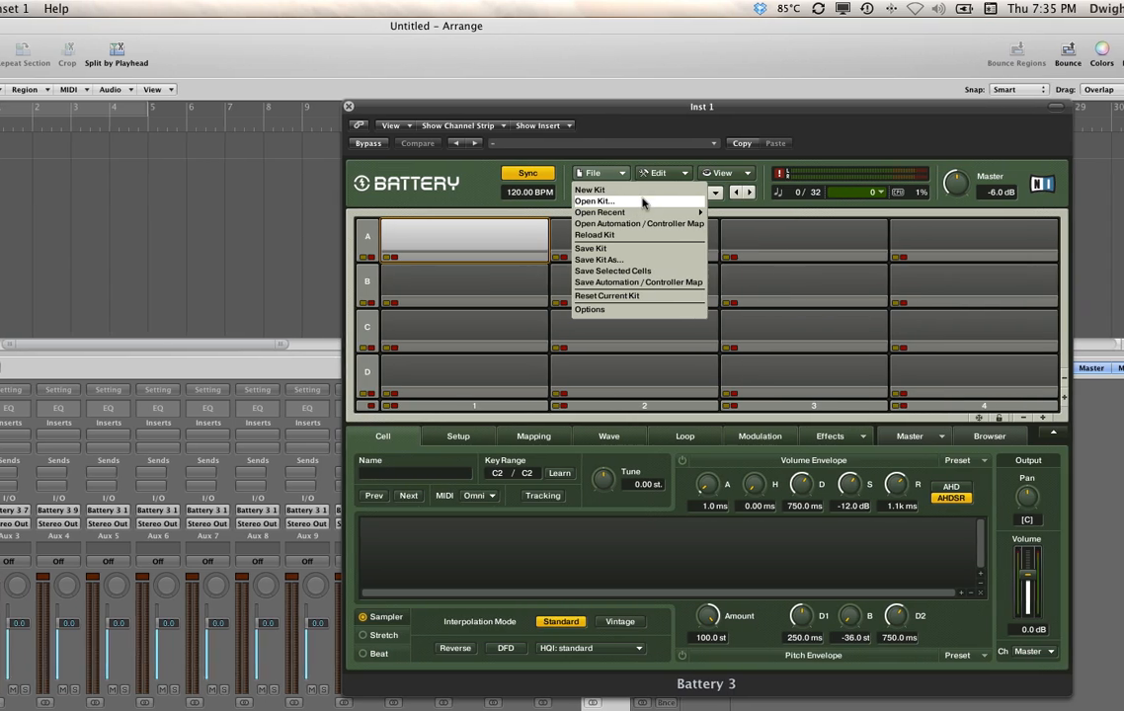
mouse_move(671, 212)
left_click(739, 225)
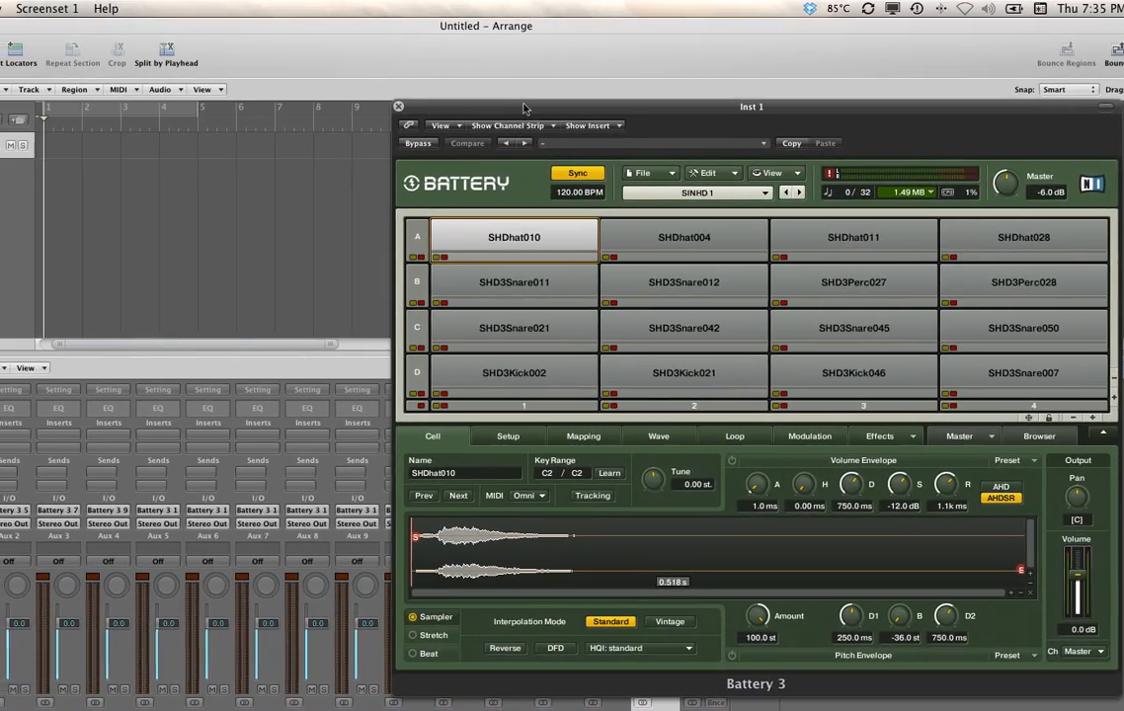
left_click_drag(447, 95, 601, 113)
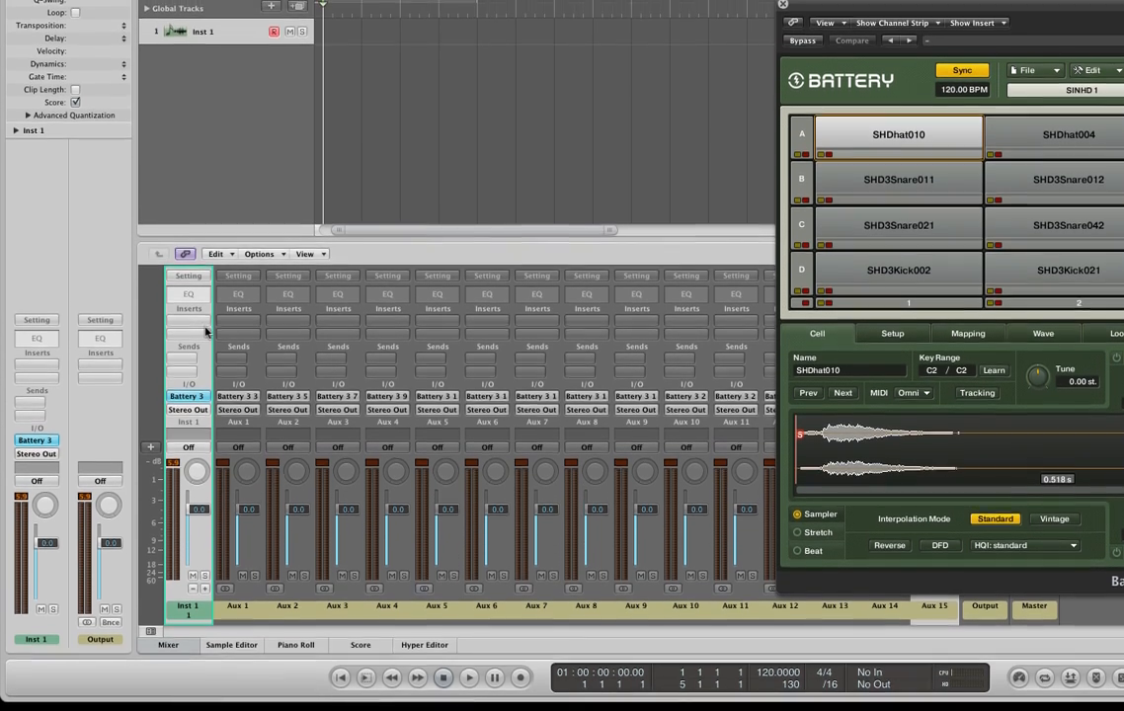
- Route the SHD3Kick021 cell to output channel St 3/4
left_click(1101, 279)
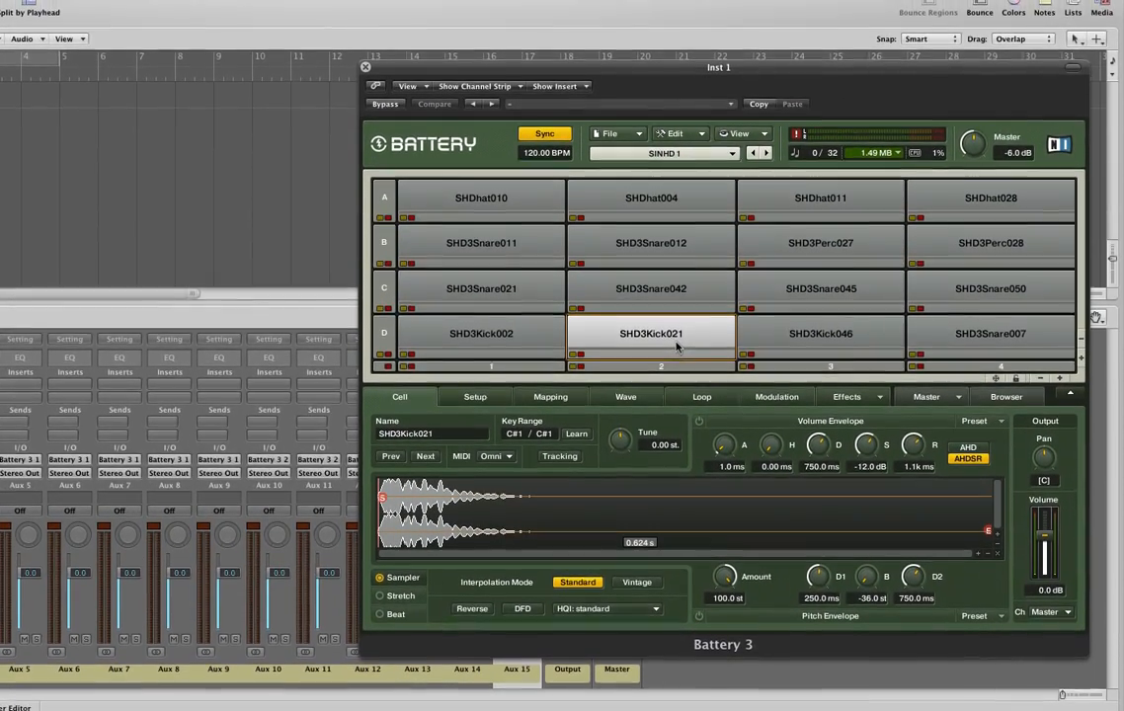
left_click(689, 334)
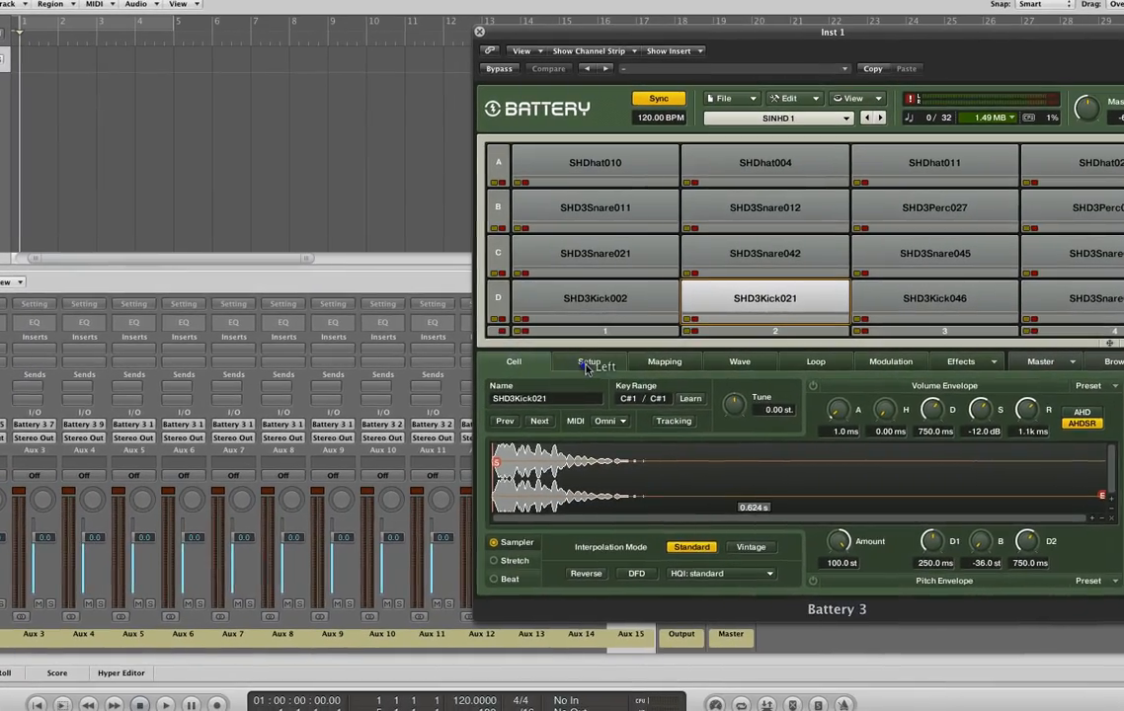
left_click(593, 365)
left_click(660, 365)
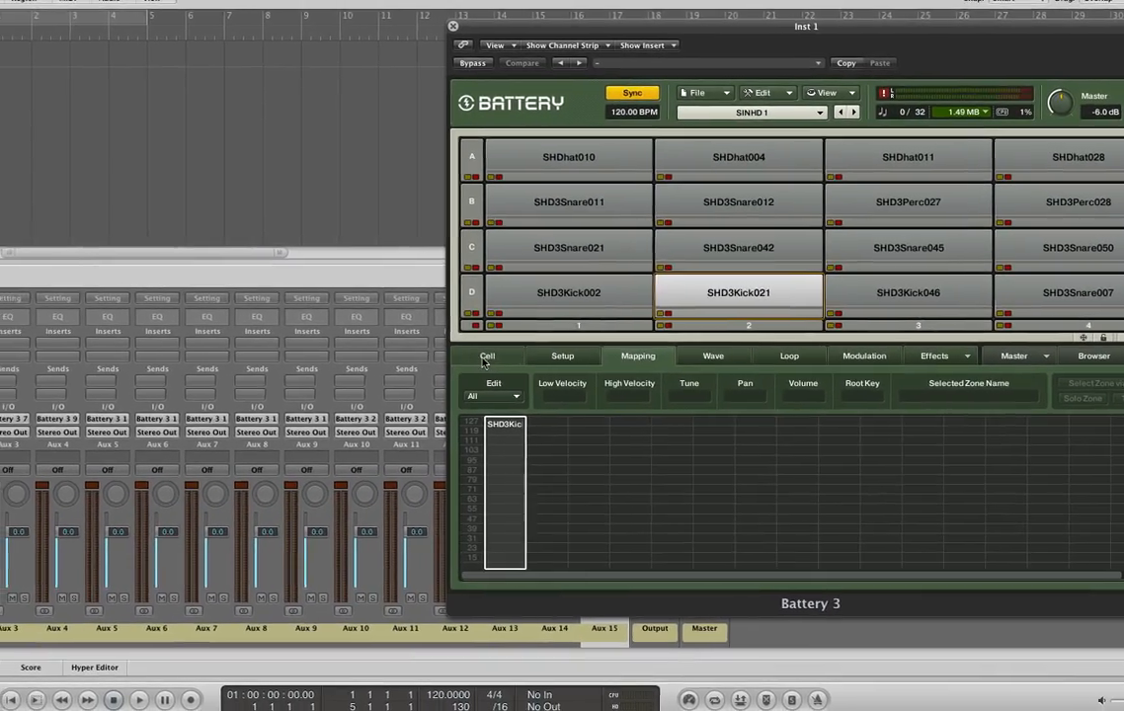
left_click(484, 358)
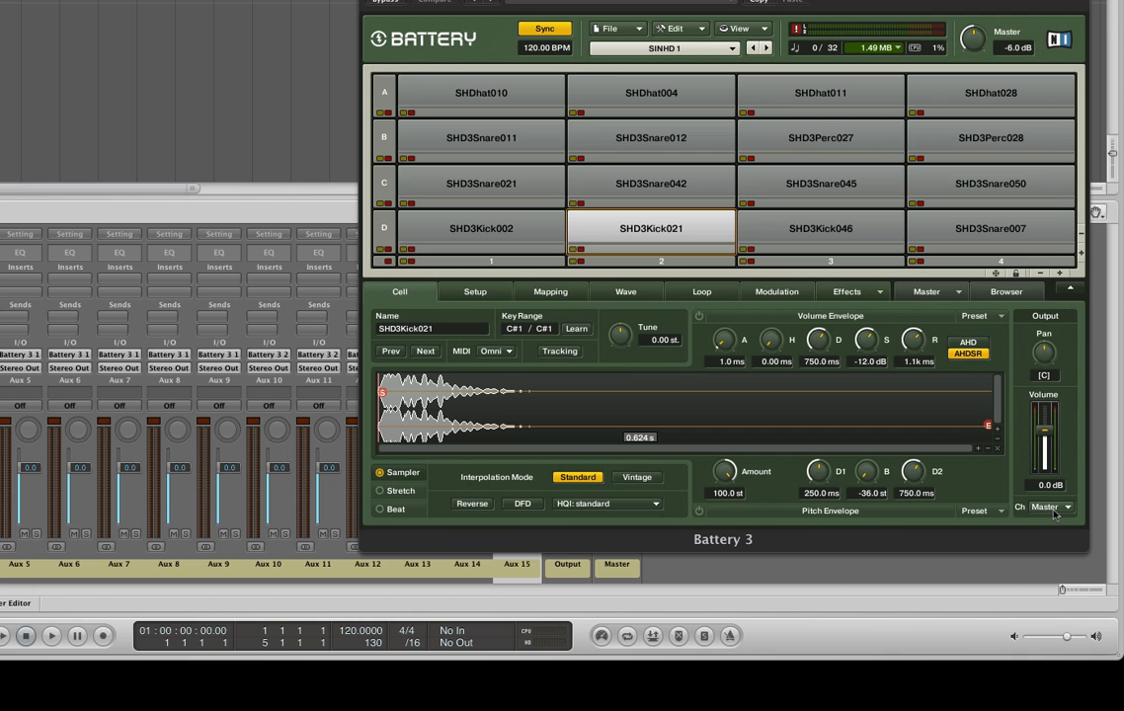
left_click(1053, 508)
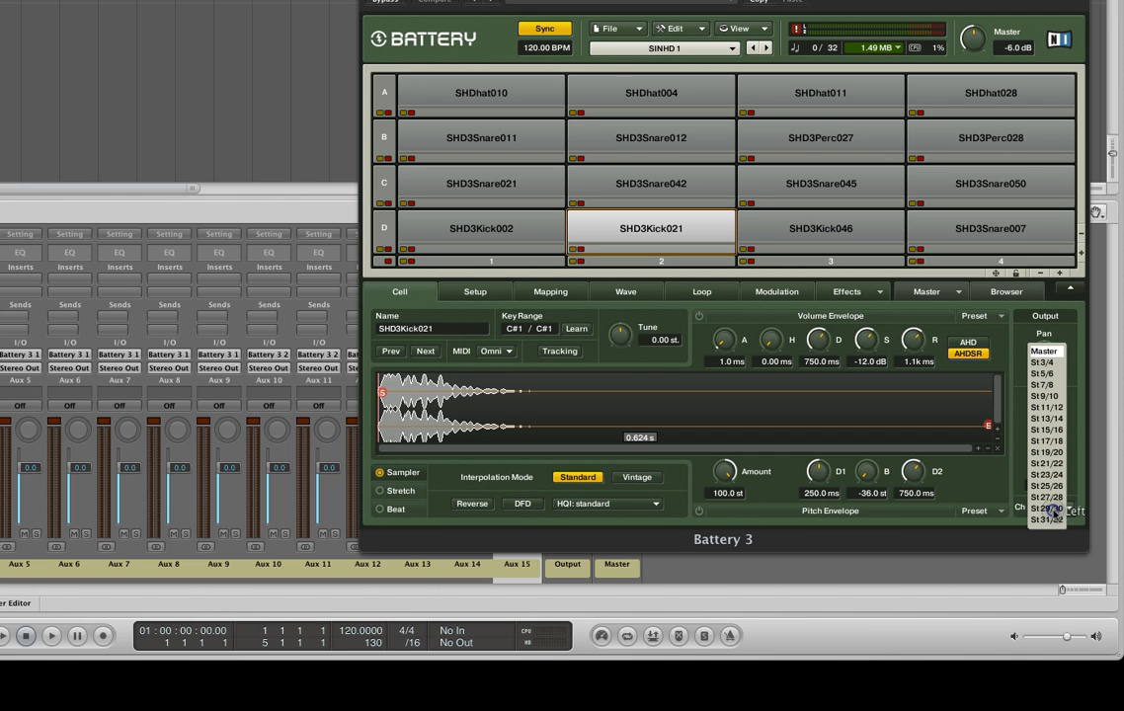
left_click(1049, 363)
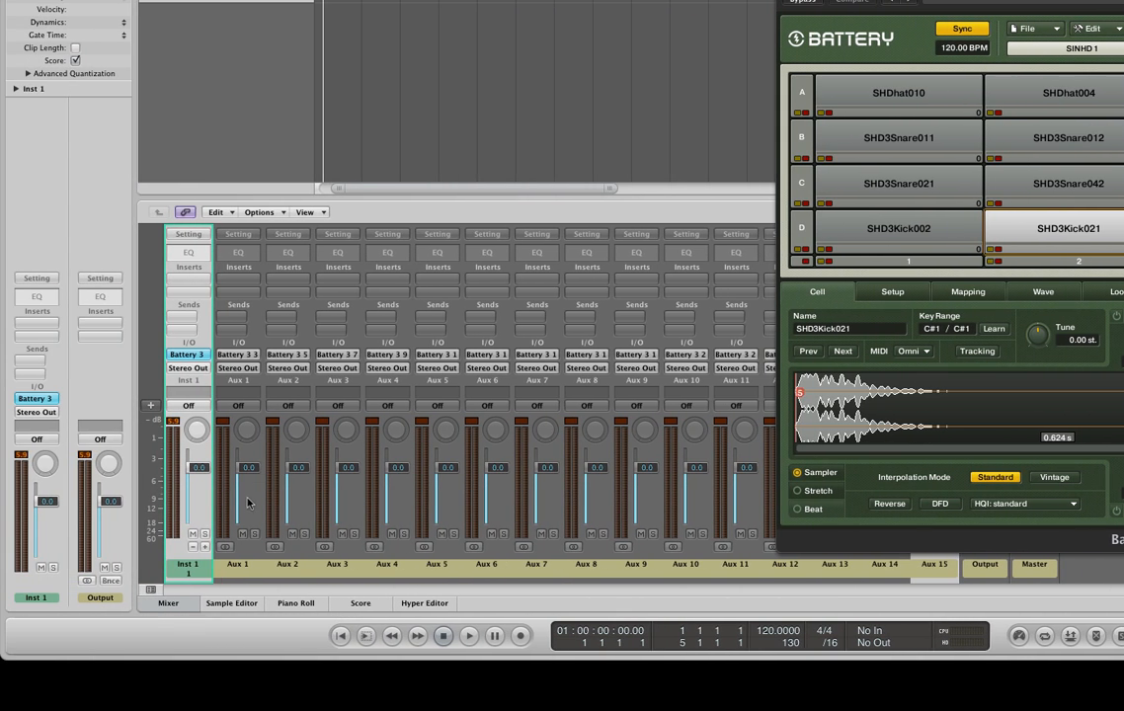
- Lower the volume fader of Aux 1 to -2.9 dB
left_click(249, 501)
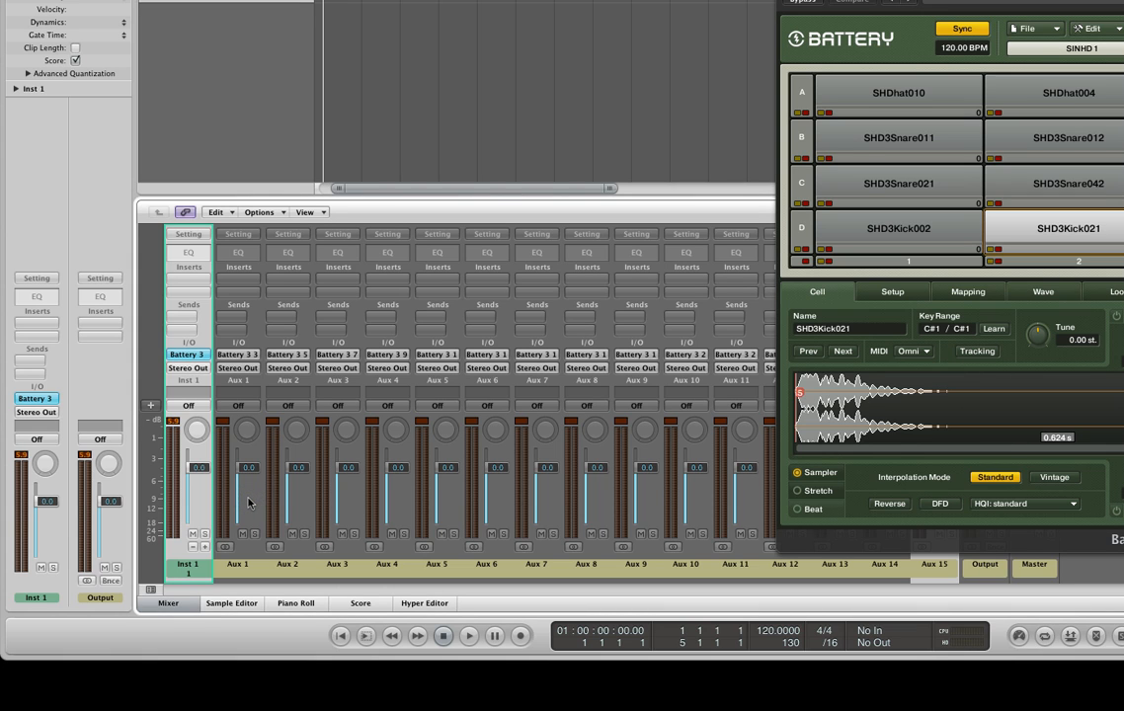
left_click(247, 468)
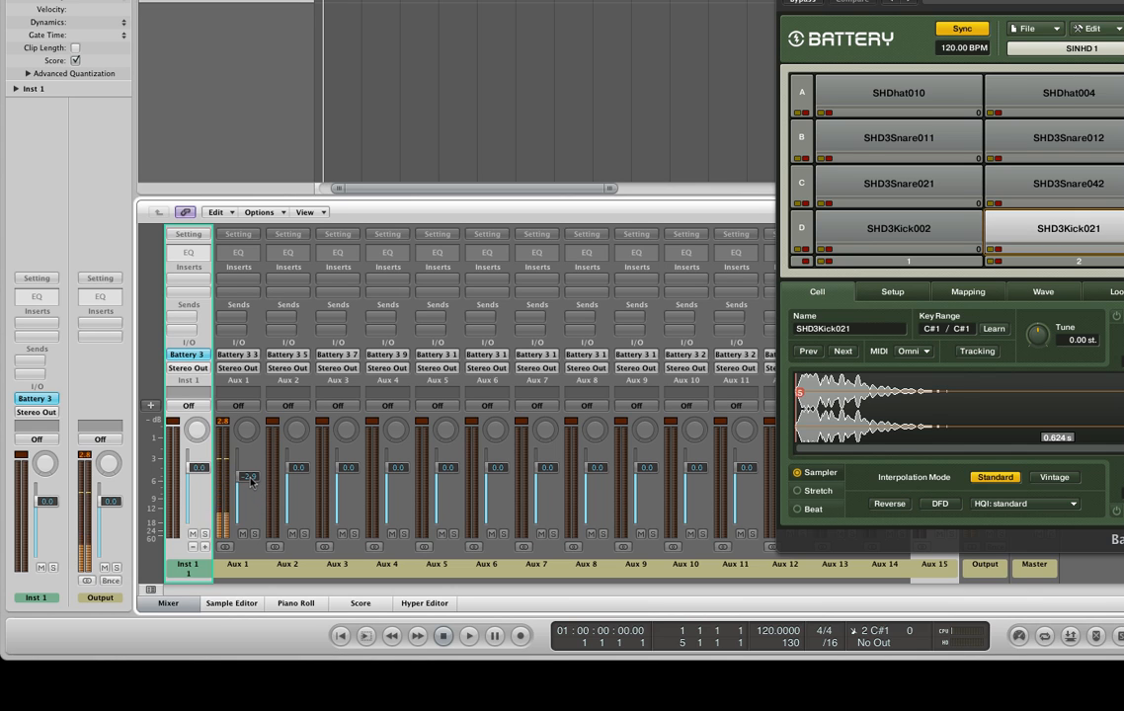
mouse_move(251, 481)
left_mouse_down()
mouse_move(250, 495)
mouse_move(250, 482)
left_mouse_up()
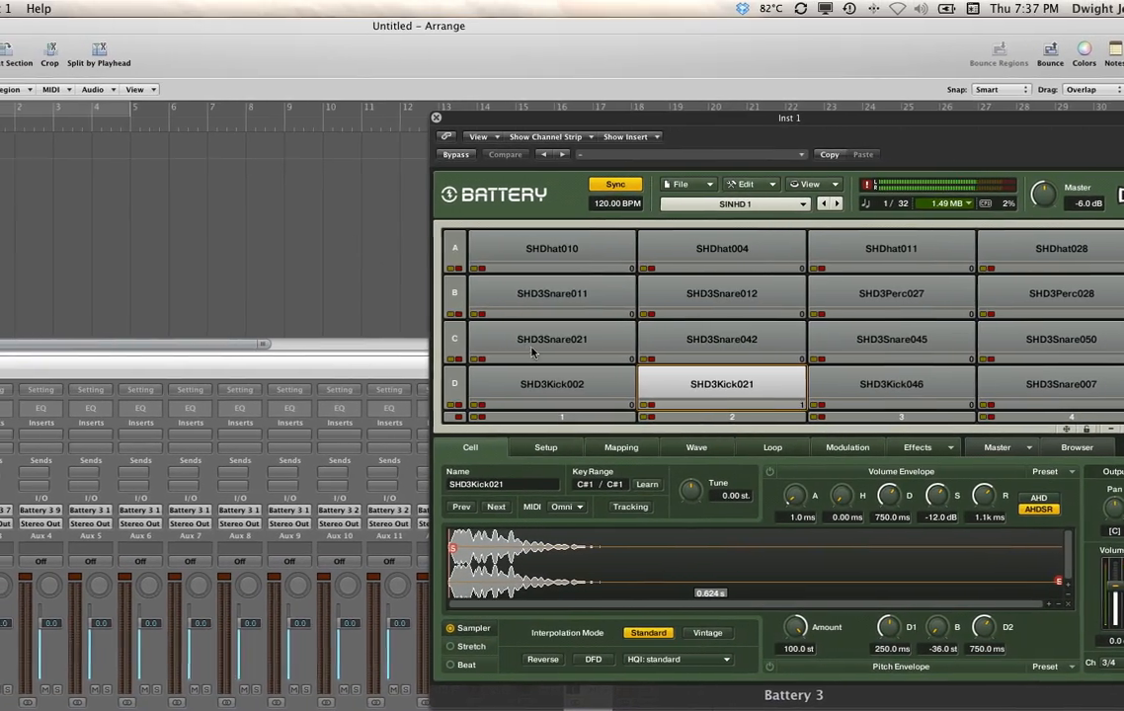
- Route the SHD3Snare021 cell to output channel St 5/6 and lower the Aux 2 fader to -3.4 dB
left_click(532, 351)
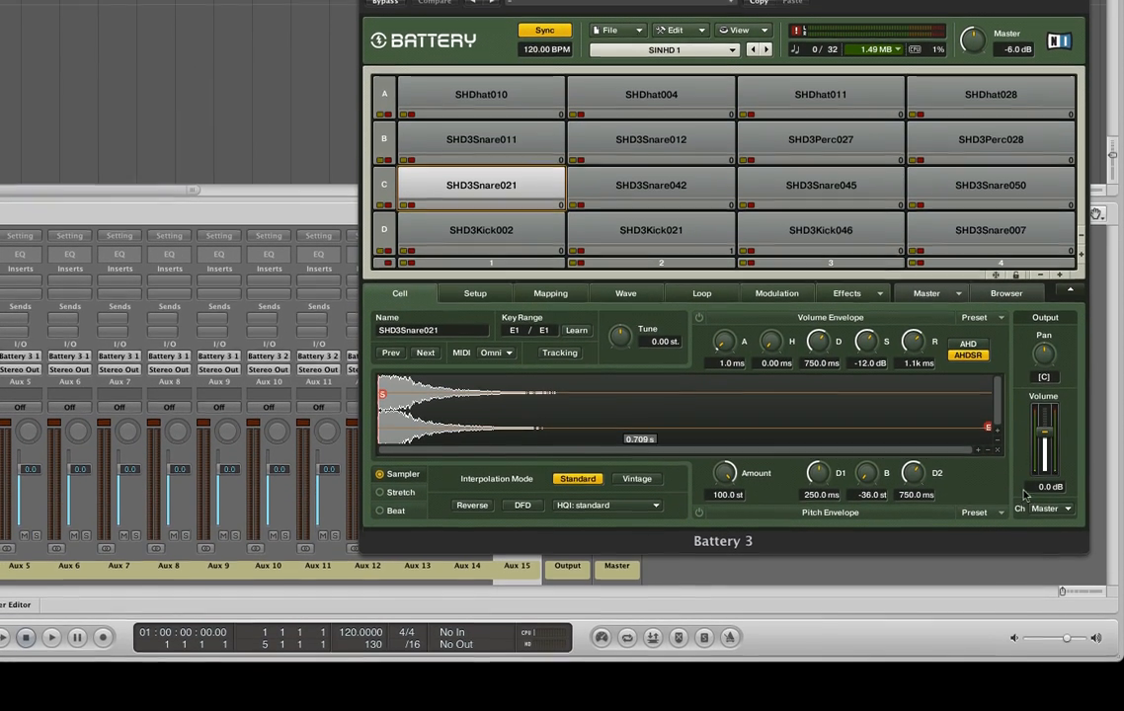
left_click(1058, 510)
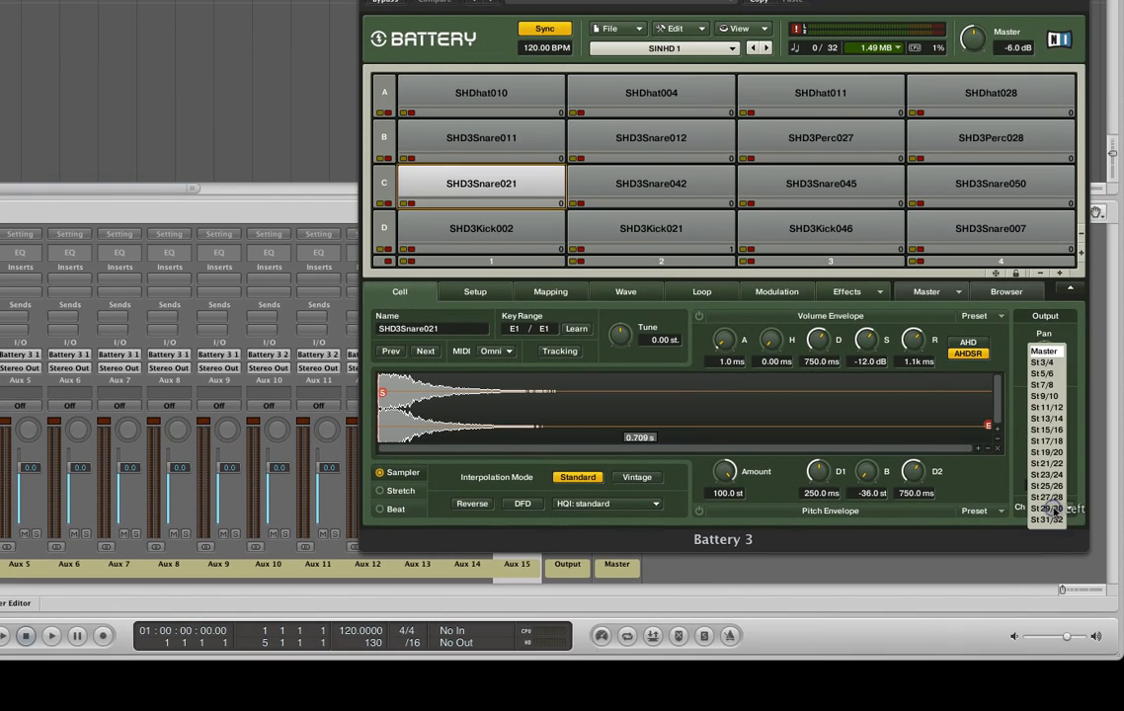
left_click(1047, 376)
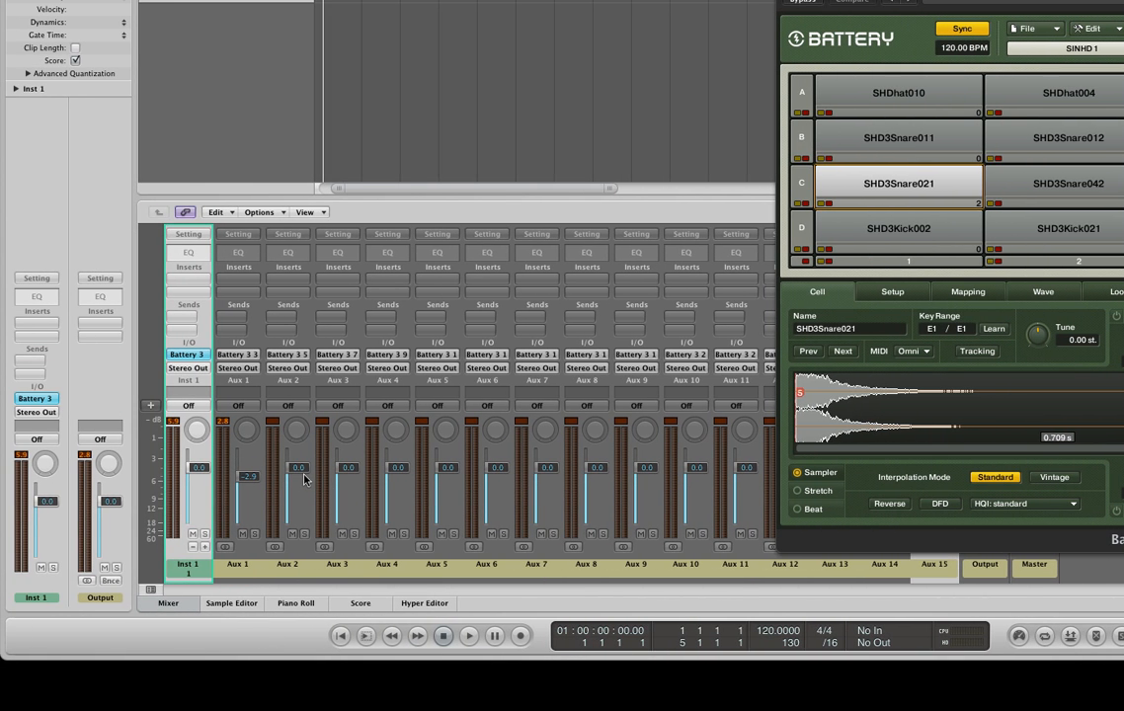
left_click_drag(301, 470, 300, 480)
left_click(308, 500)
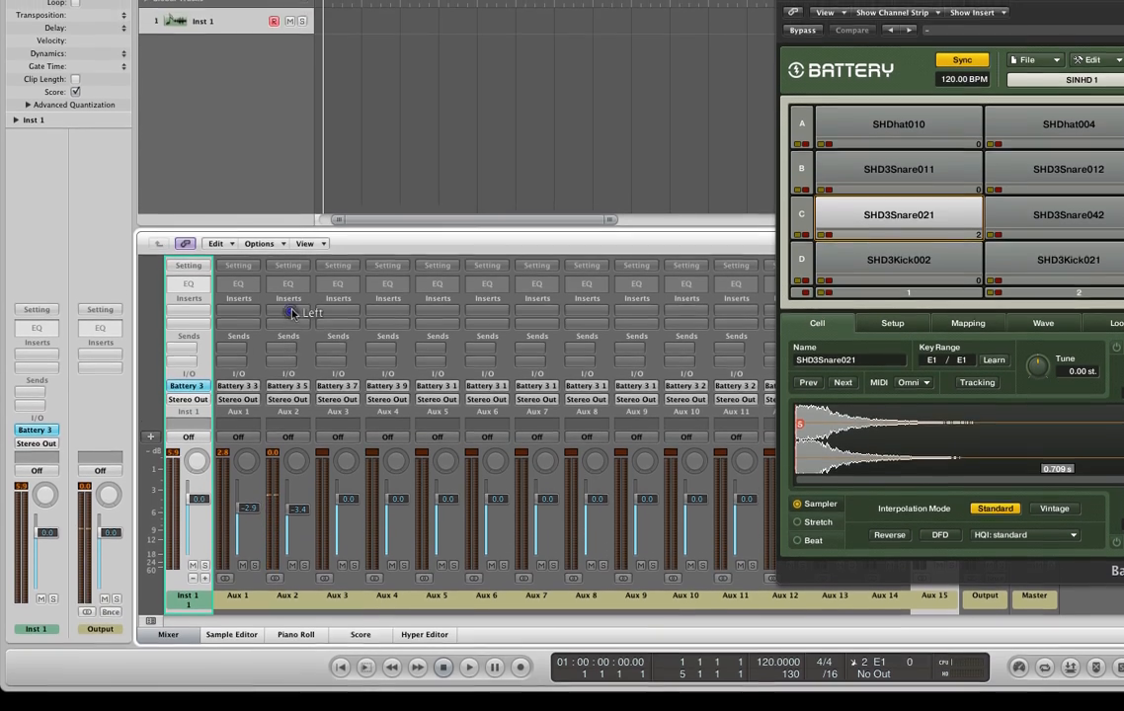
- Insert the stereo version of the Stereo Delay effect on Aux 2 and close its plug-in window
left_click(287, 278)
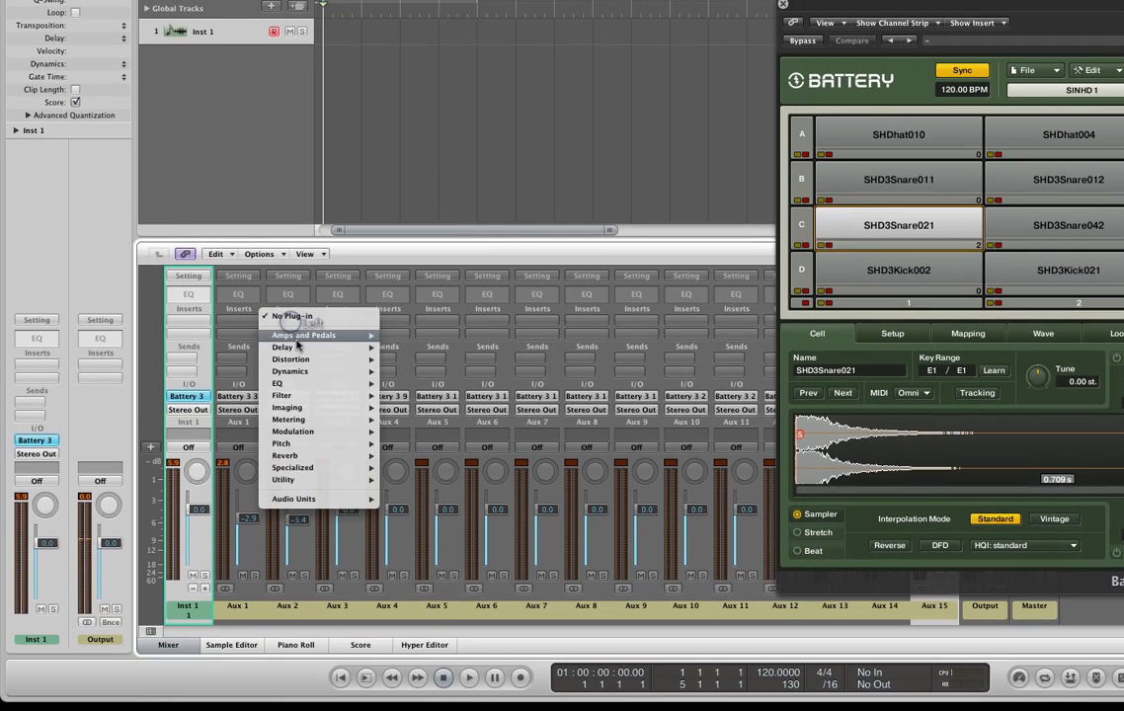
mouse_move(296, 345)
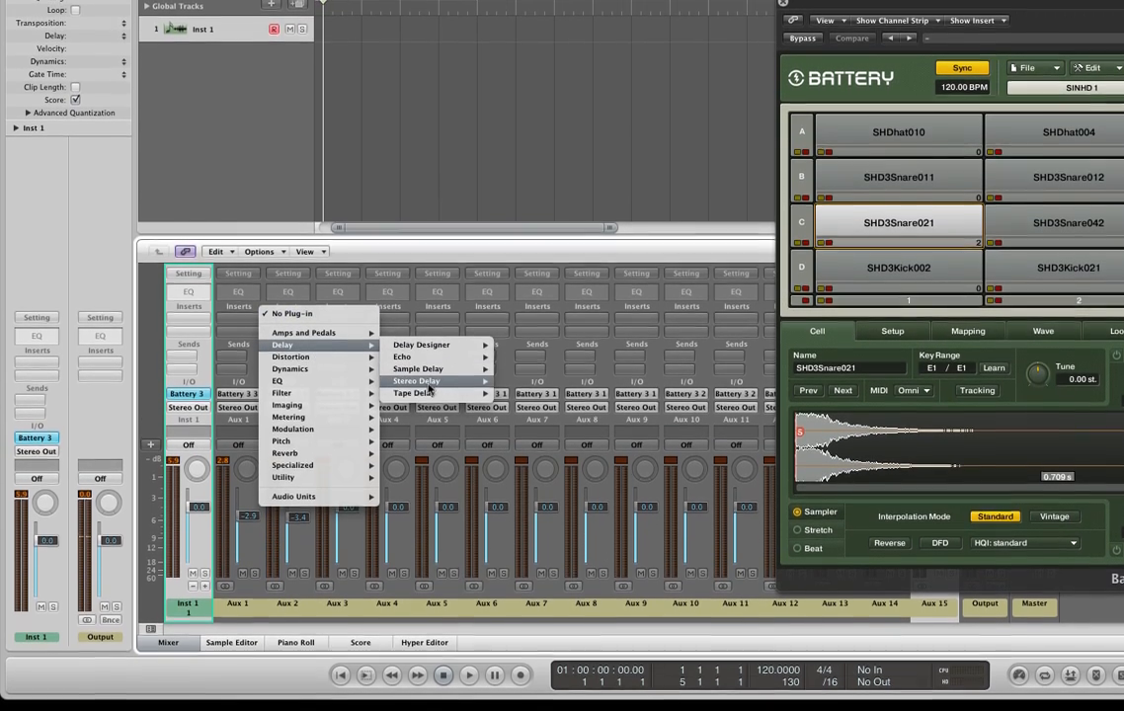
mouse_move(425, 384)
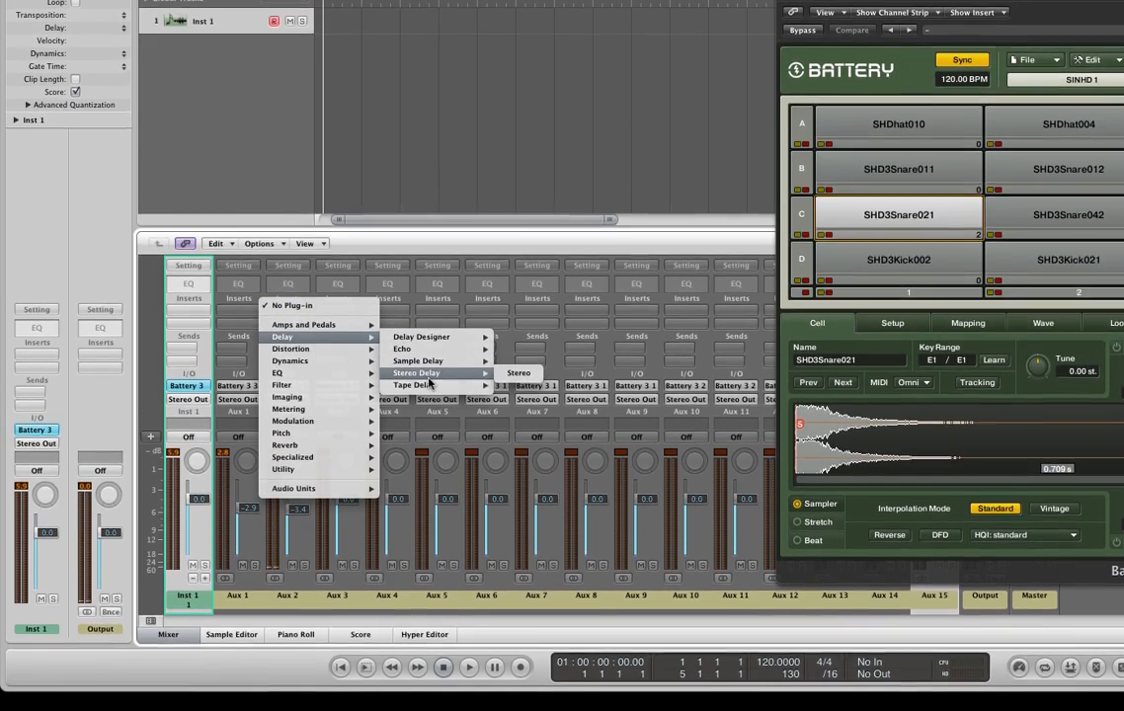
left_click(518, 373)
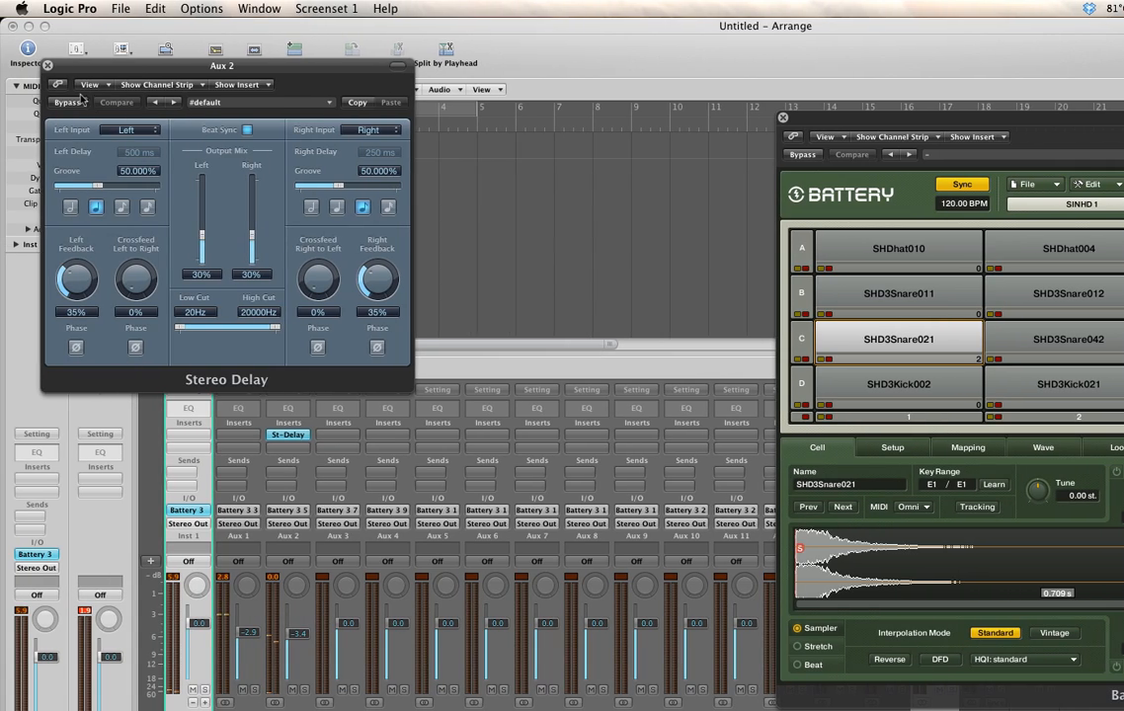
left_click(47, 66)
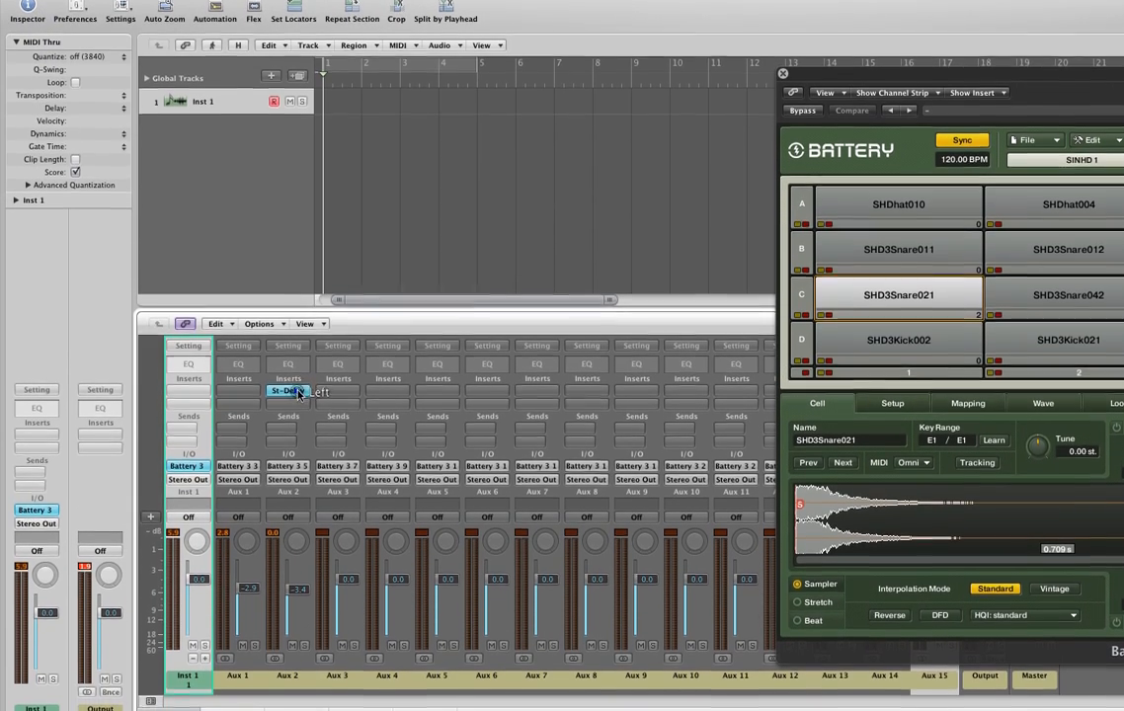
- Remove the Stereo Delay effect from the Aux 2 channel
left_click(301, 414)
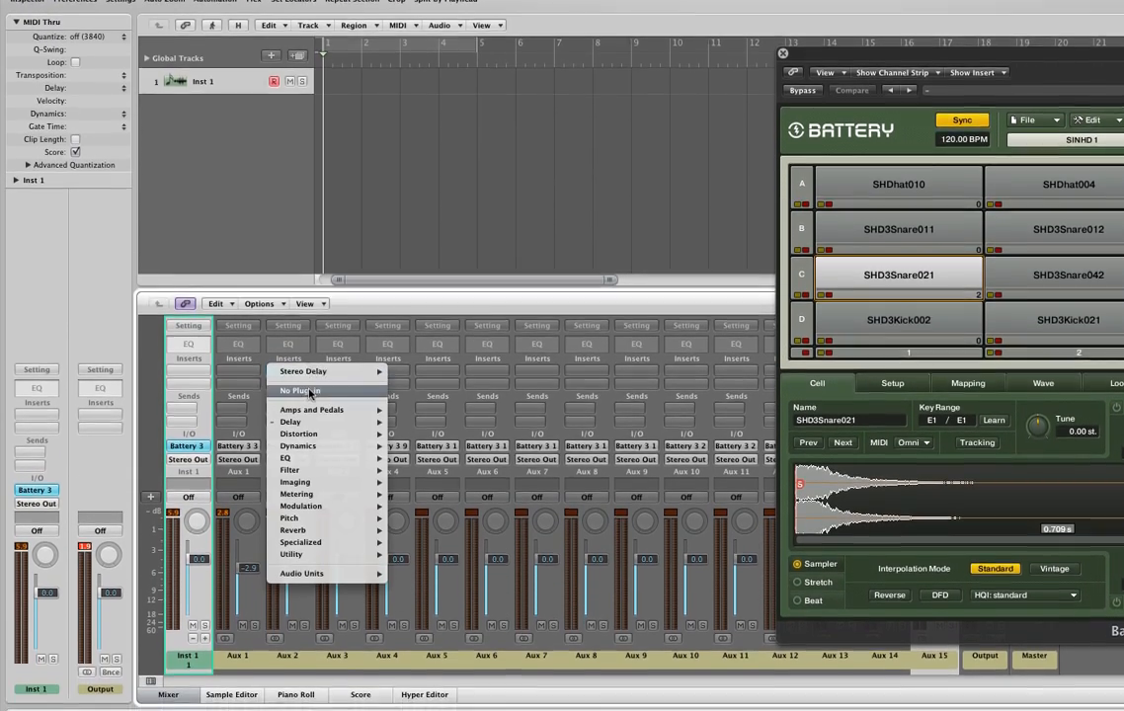
left_click(316, 426)
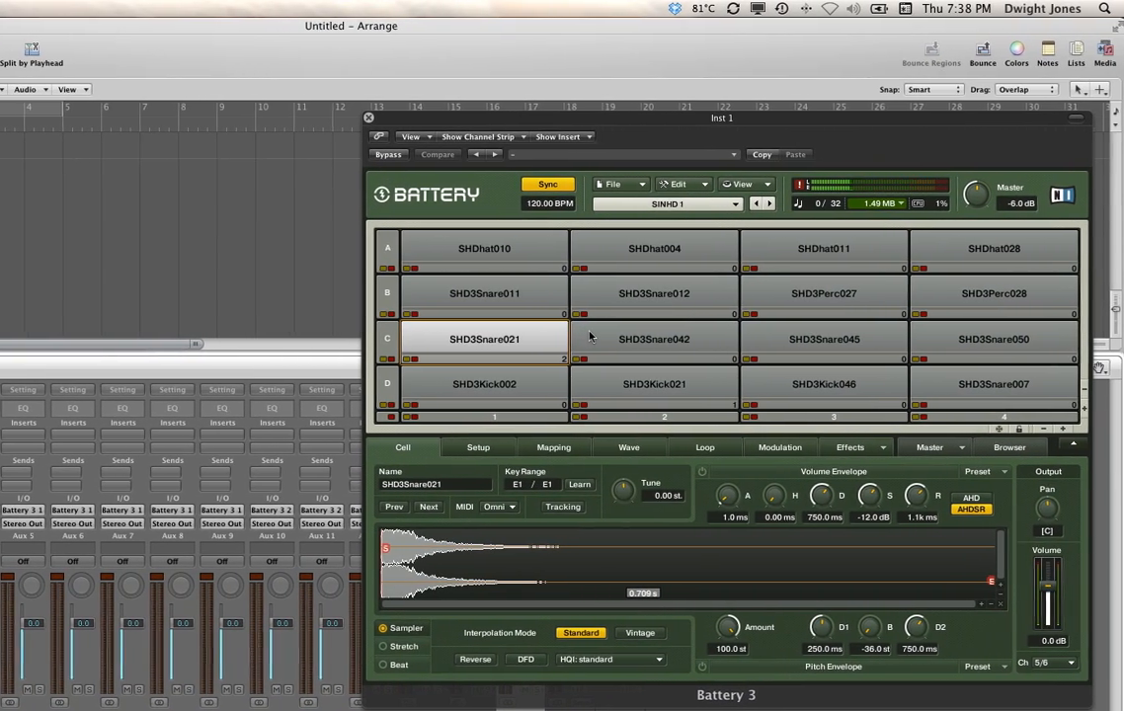
- Route the SHD3Snare012 cell to output channel St 7/8 and close the Battery plug-in window
left_click(619, 293)
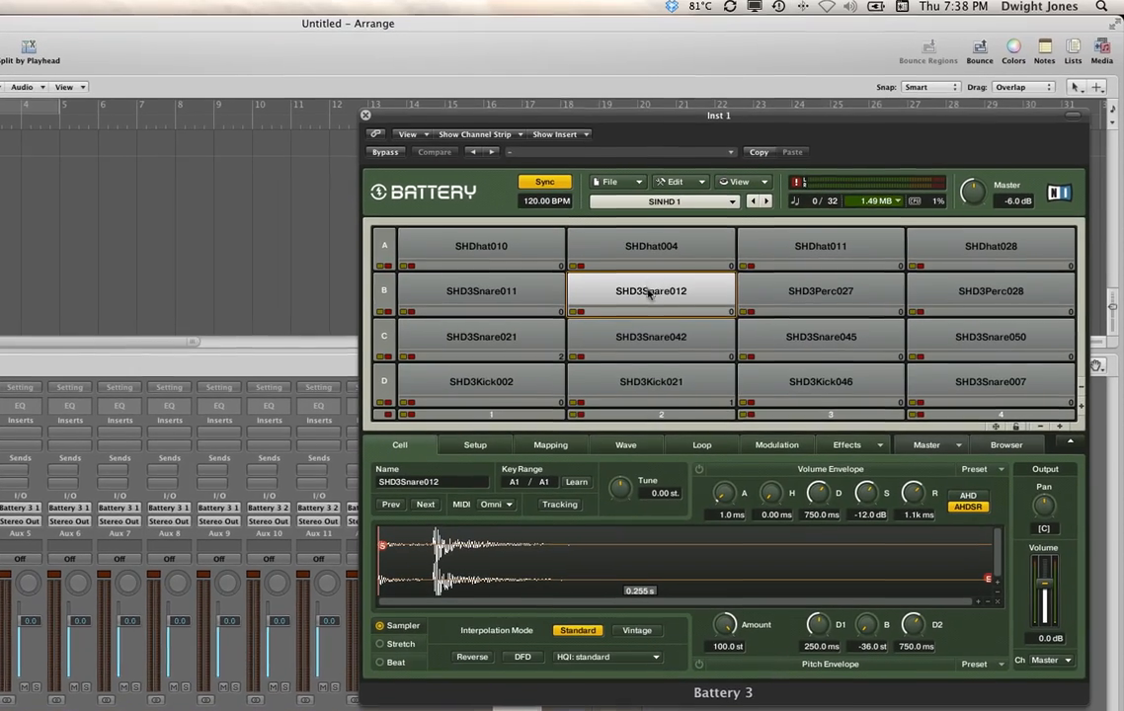
left_click(648, 297)
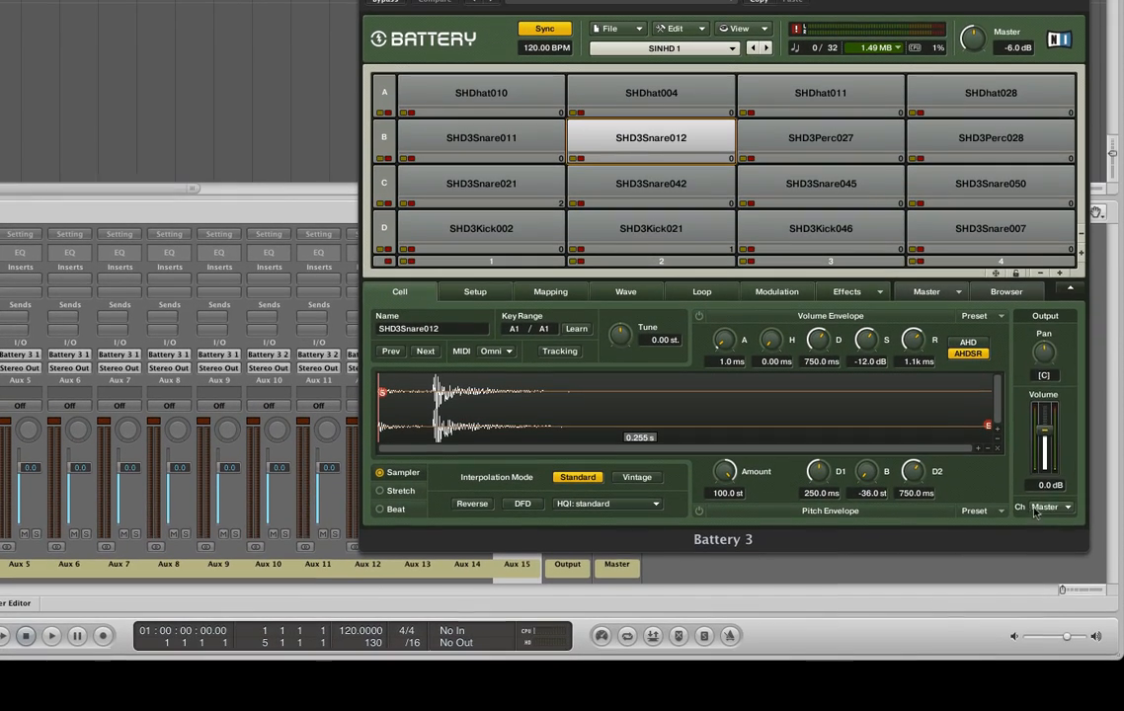
left_click(1095, 559)
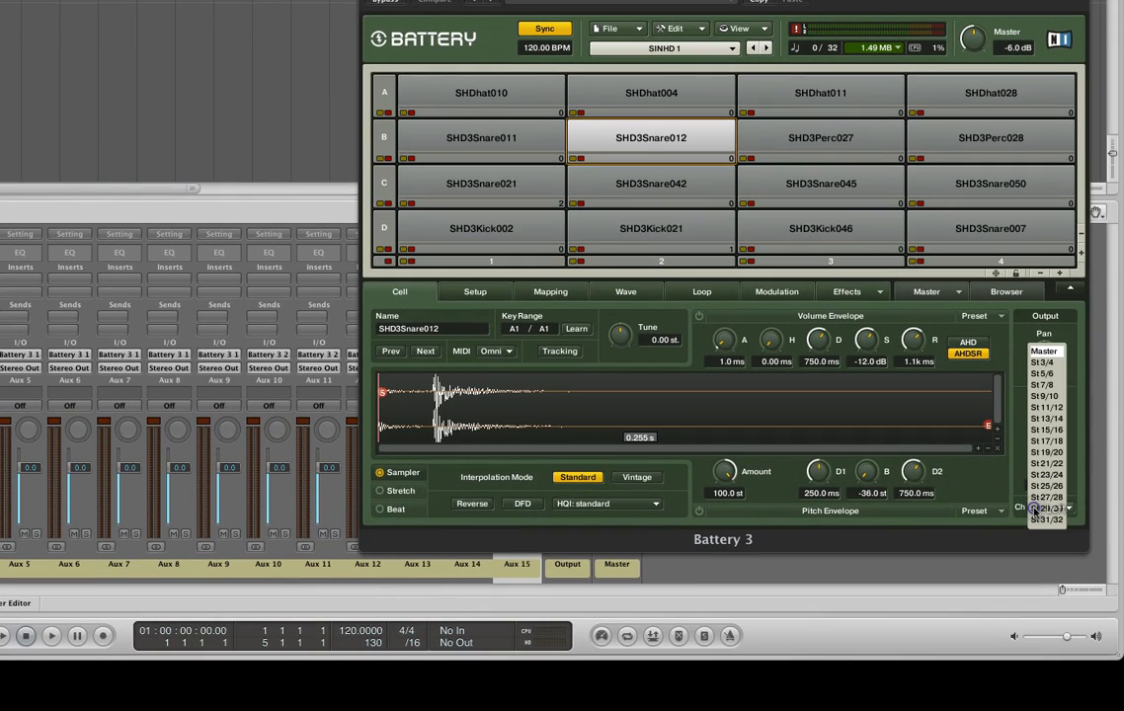
left_click(1049, 385)
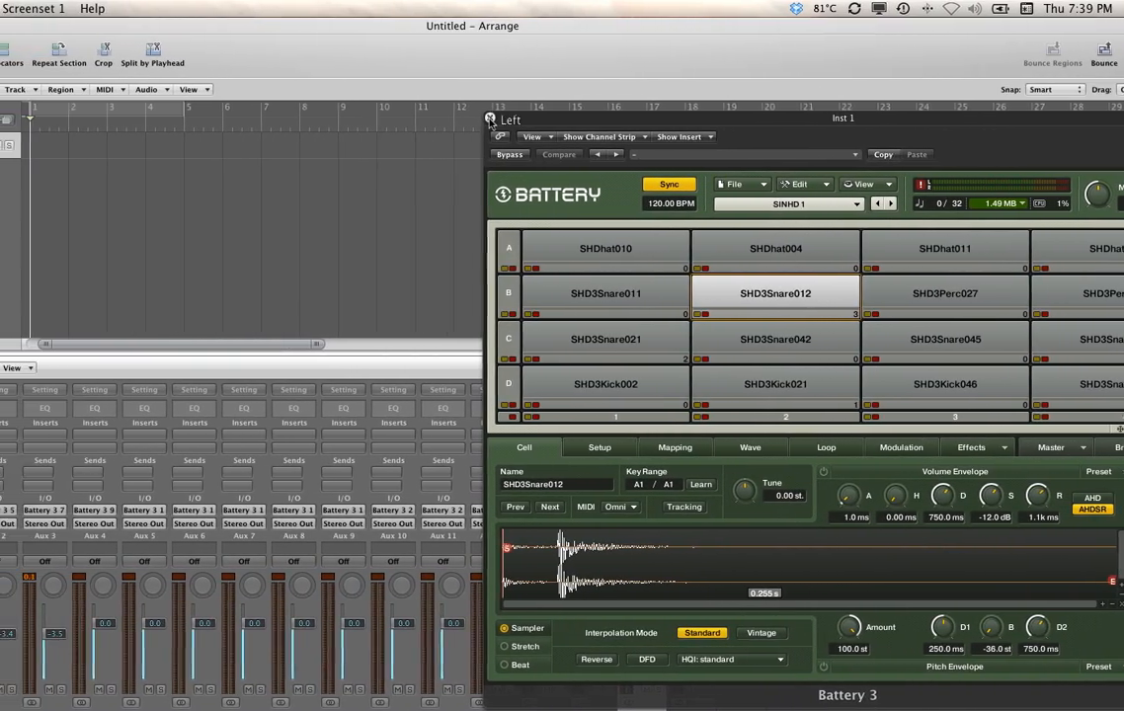
left_click(468, 119)
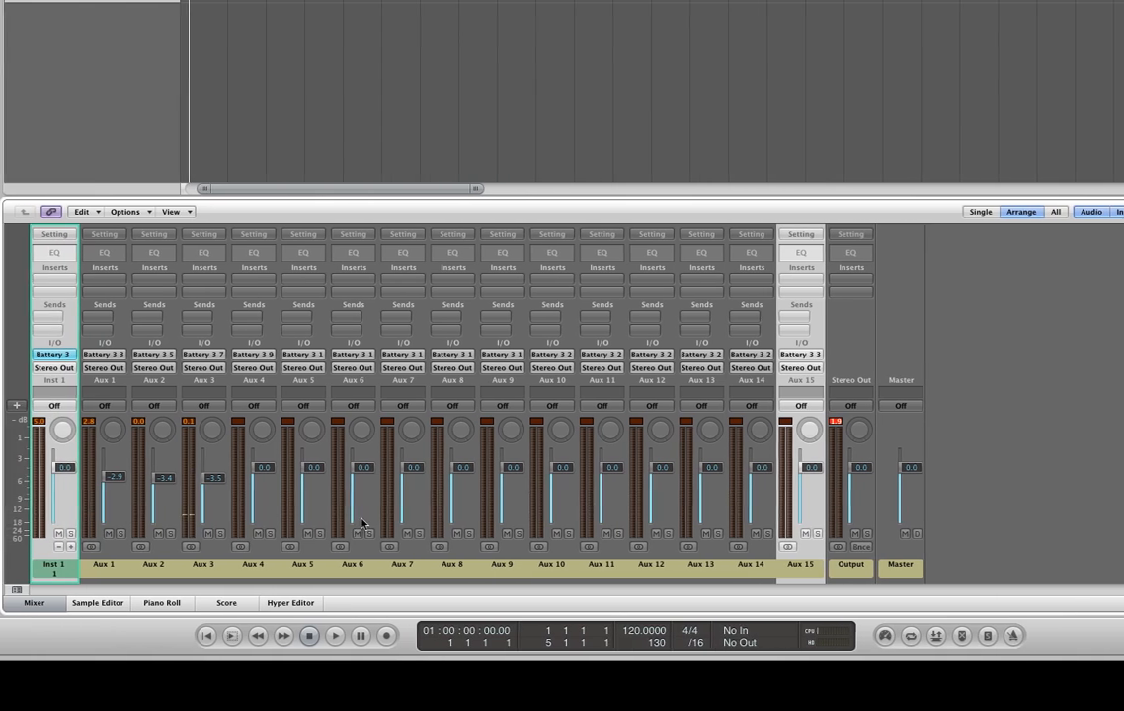
key("Left")
key("Left")
key("Left")
key("Left")
key("Left")
key("Left")
key("Left")
key("Left")
key("Left")
key("Left")
key("Left")
key("Left")
key("Left")
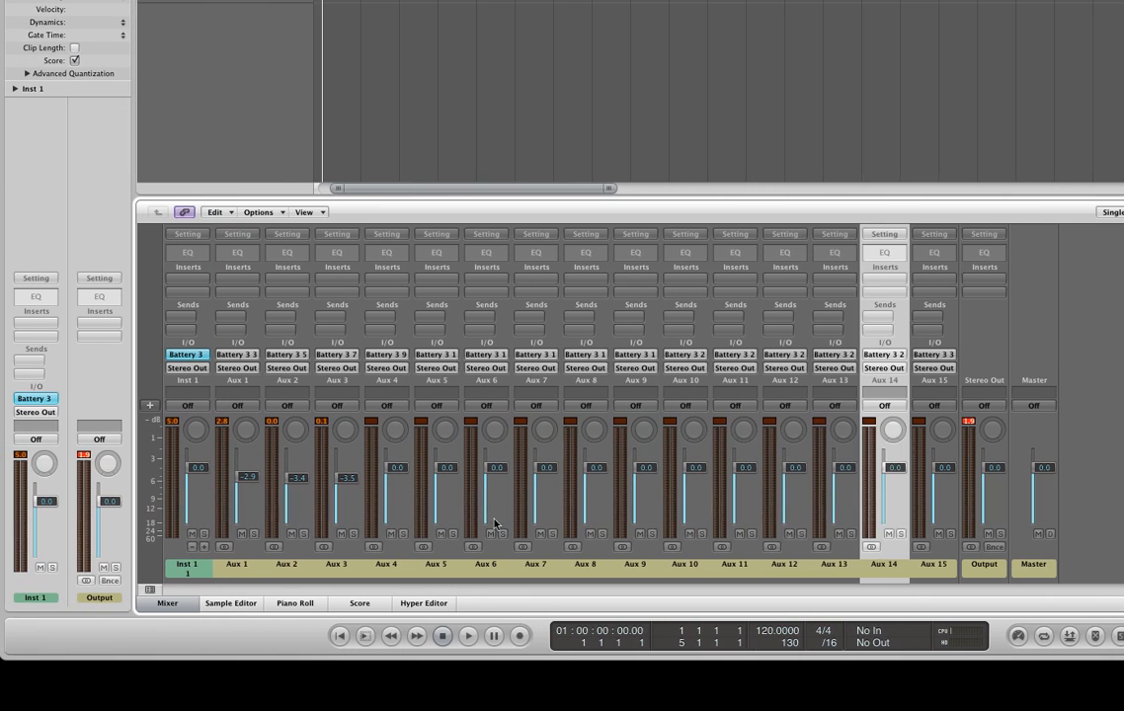
key("Right")
key("Right")
key("Right")
key("Right")
key("Right")
key("Right")
key("Right")
key("Right")
key("Right")
key("Right")
key("Right")
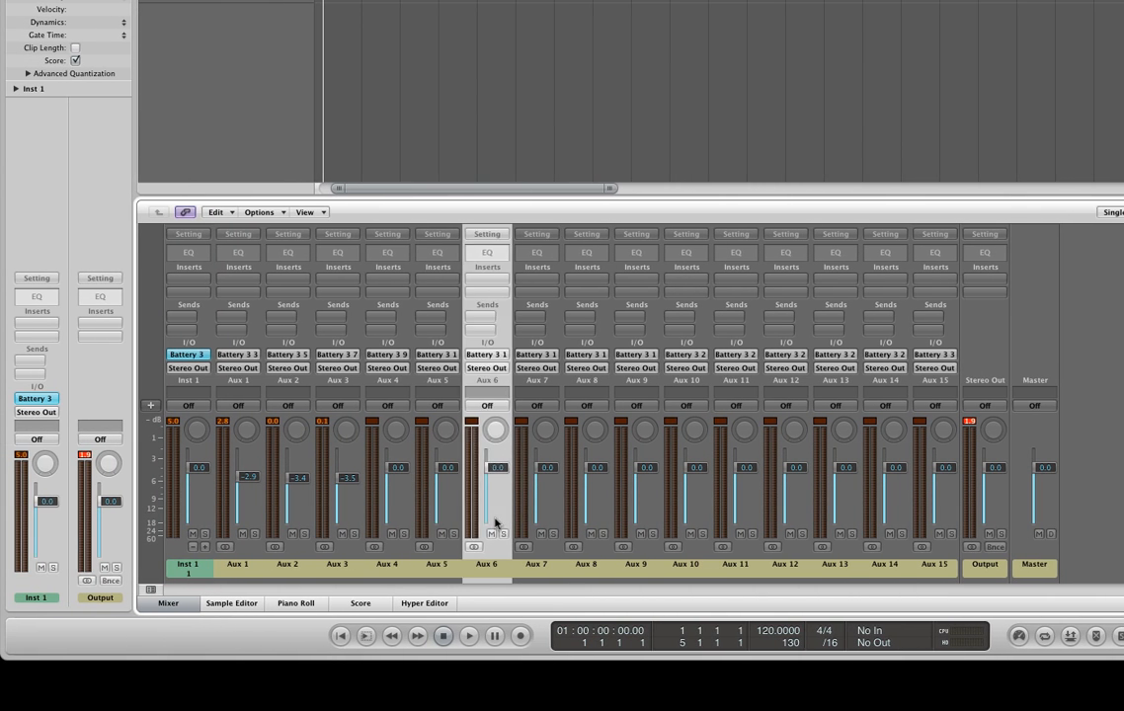
key("Left")
key("Left")
key("Left")
key("Left")
key("Left")
key("Left")
key("Left")
key("Left")
key("Left")
key("Left")
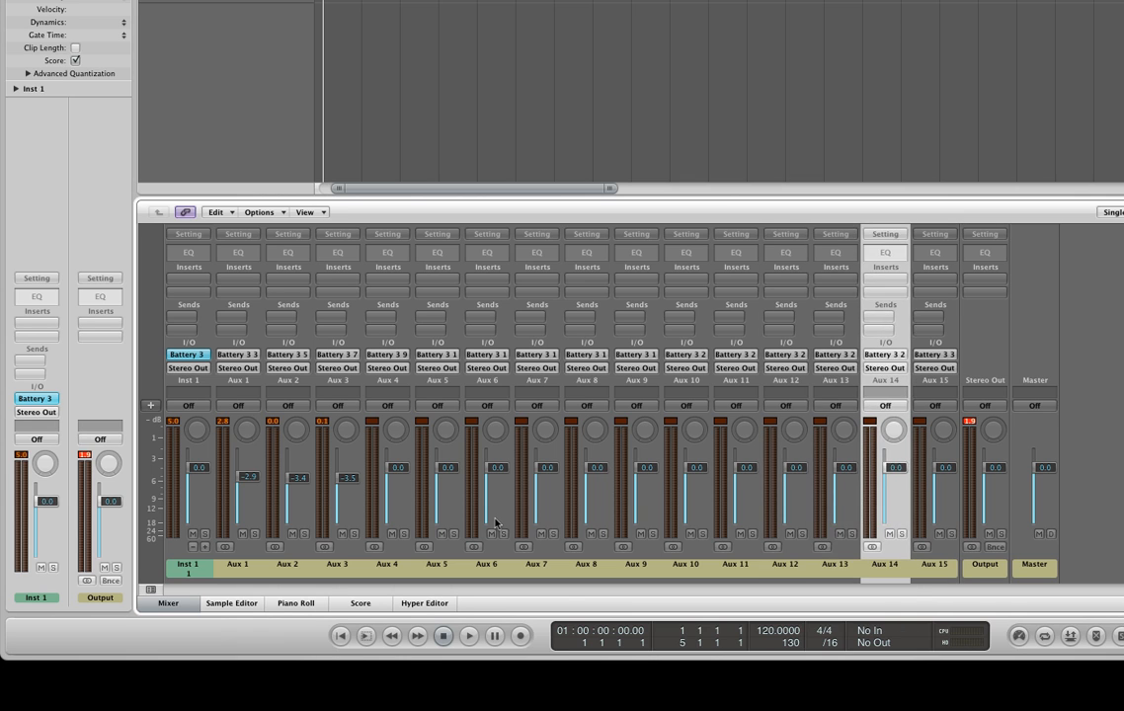
key("Left")
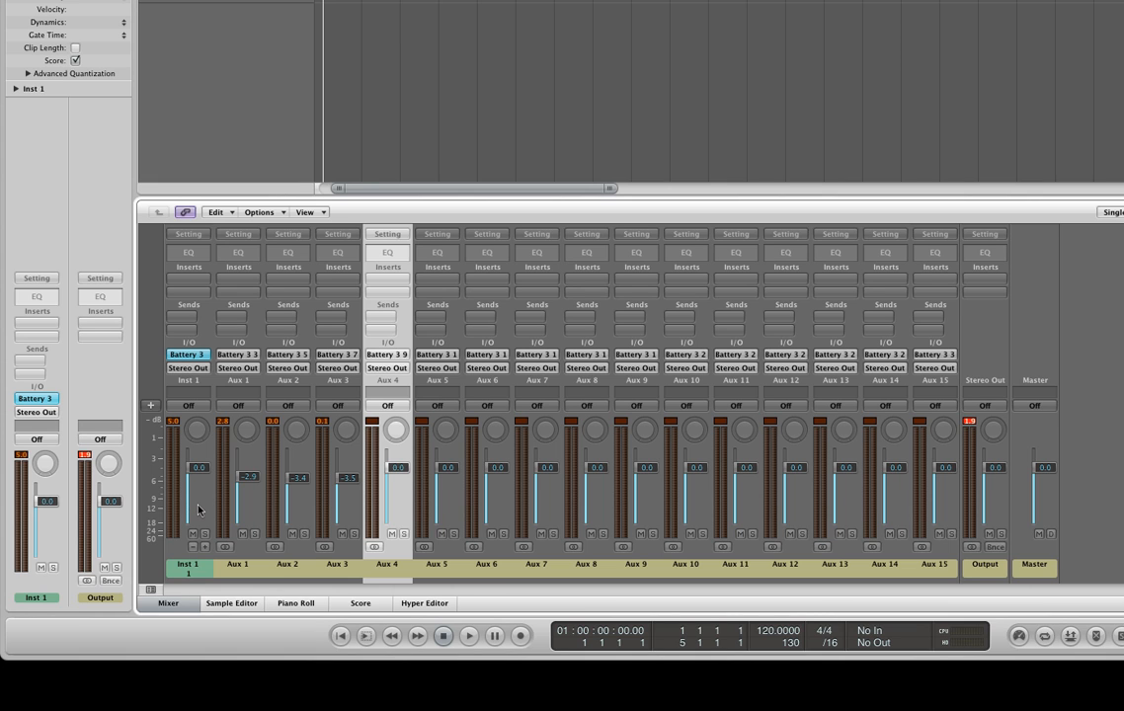
- Remove the unused channels Aux 15 down to Aux 4 from the Inst 1 multi-output setup, keeping Aux 1 to Aux 3
key("Left")
key("Left")
key("Left")
key("Left")
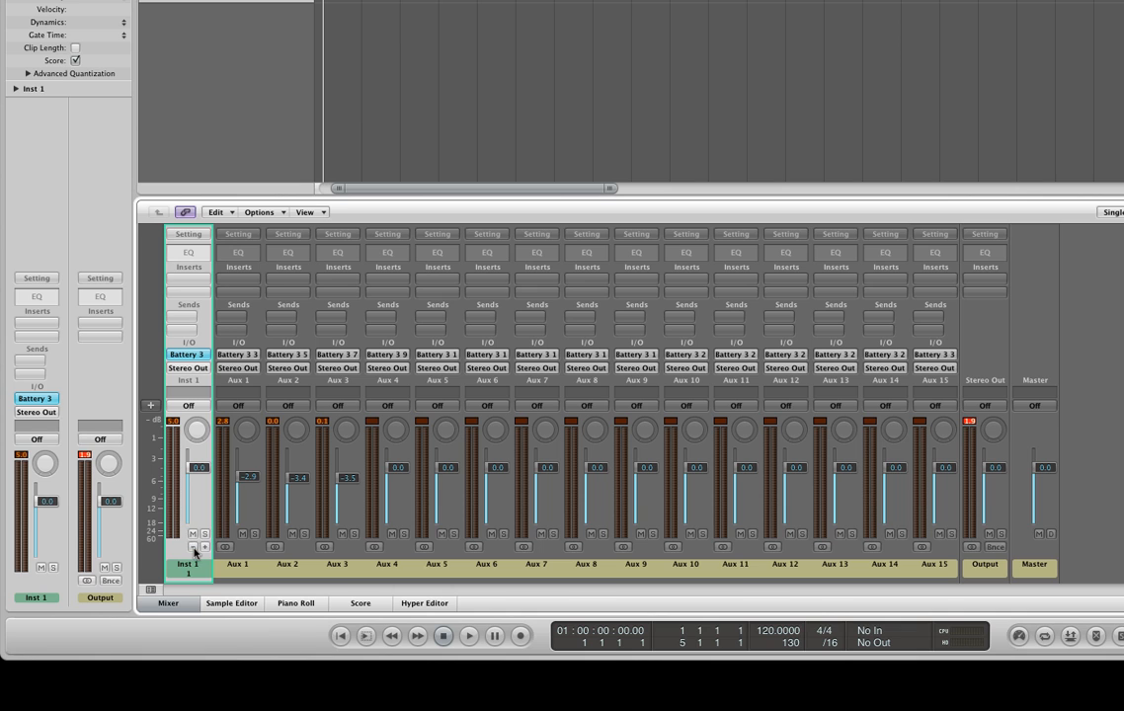
left_click(192, 546)
left_click(192, 546)
left_click(192, 546)
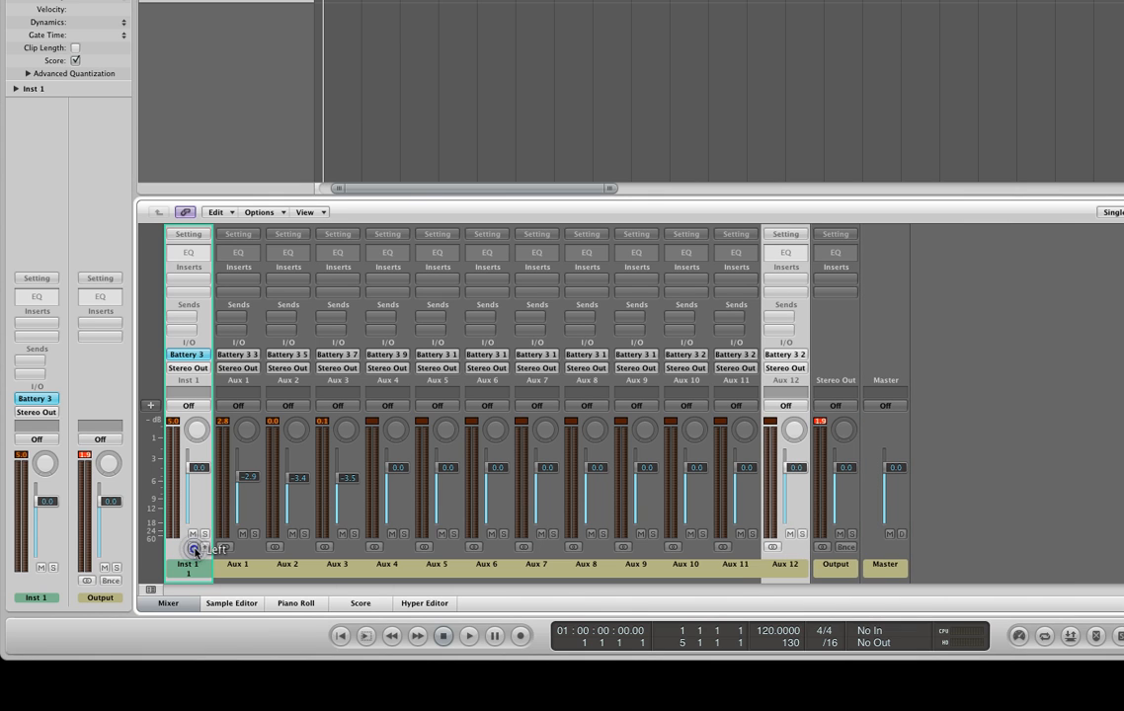
left_click(192, 546)
left_click(193, 546)
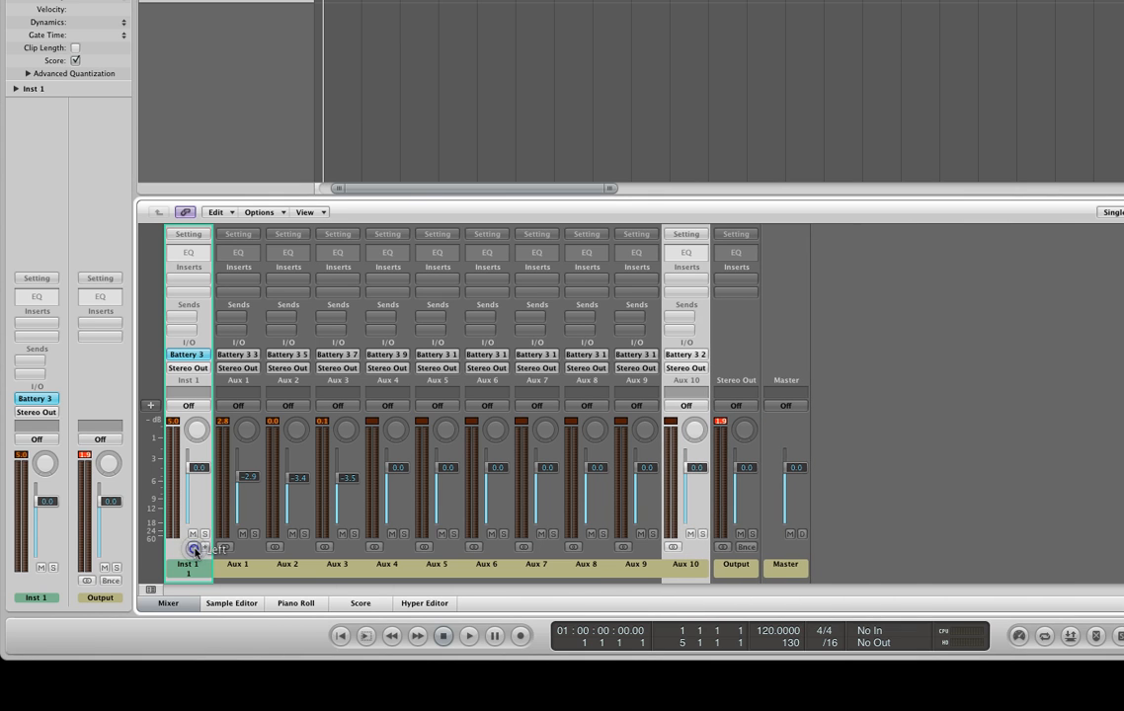
left_click(193, 546)
left_click(192, 547)
left_click(193, 546)
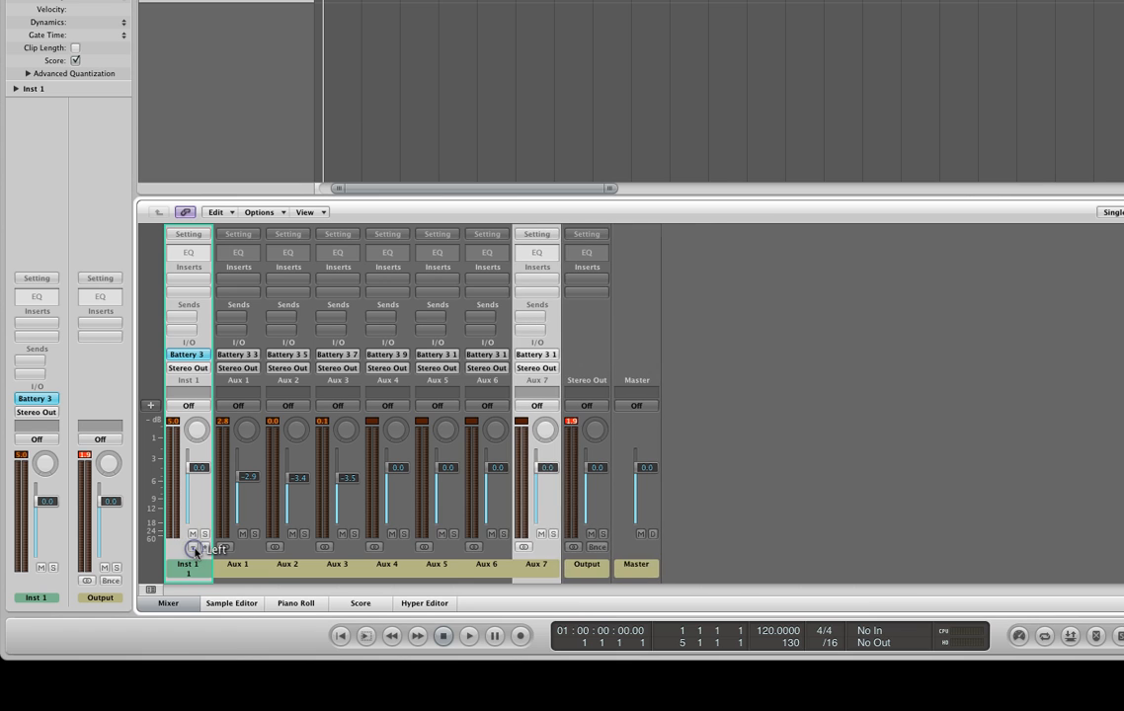
left_click(192, 547)
left_click(192, 546)
left_click(192, 546)
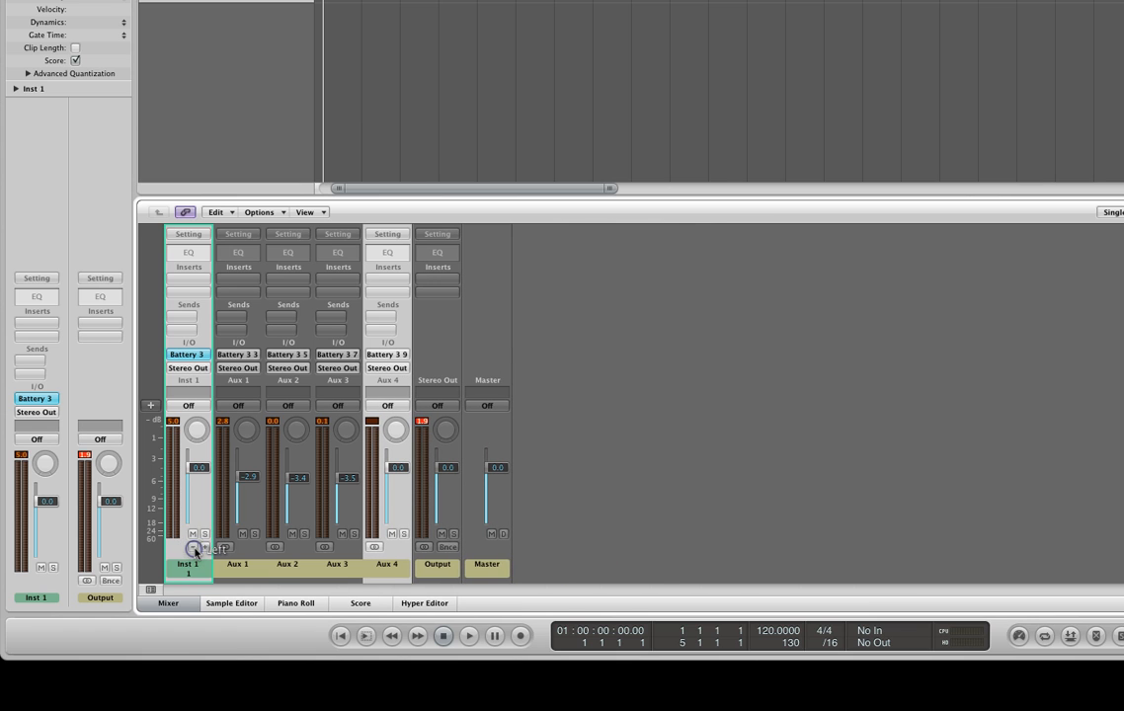
left_click(193, 546)
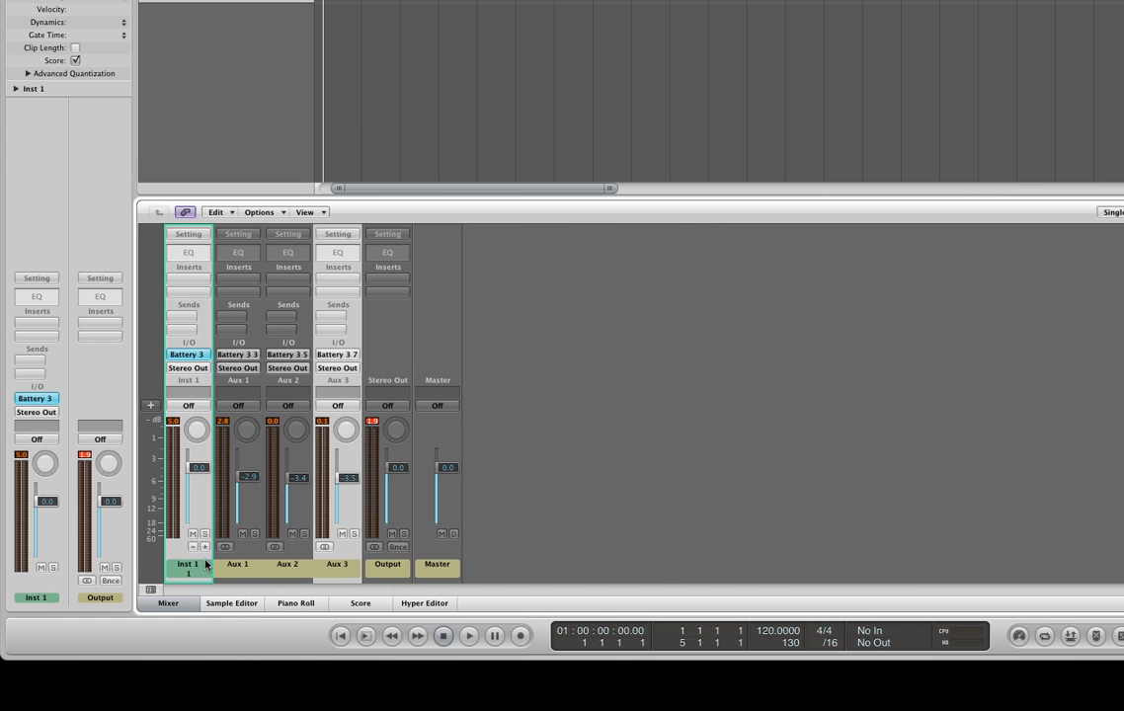